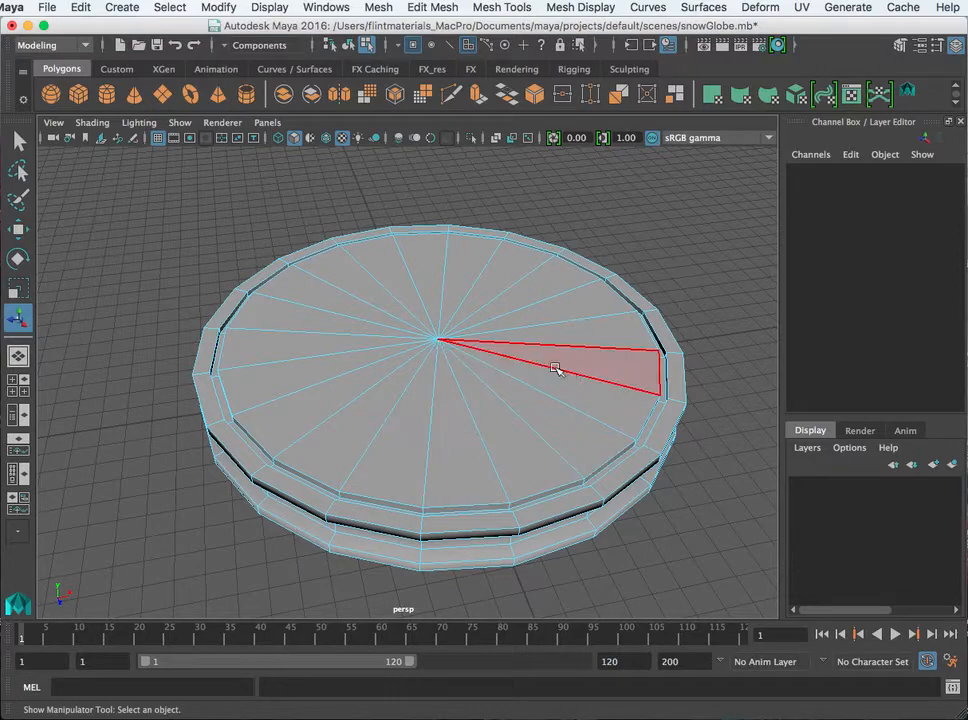
Step: Switch the globe base cylinder to edge selection mode
{"action": "left_click_drag", "start_coordinate": [432, 395], "coordinate": [440, 320], "text": "alt"}
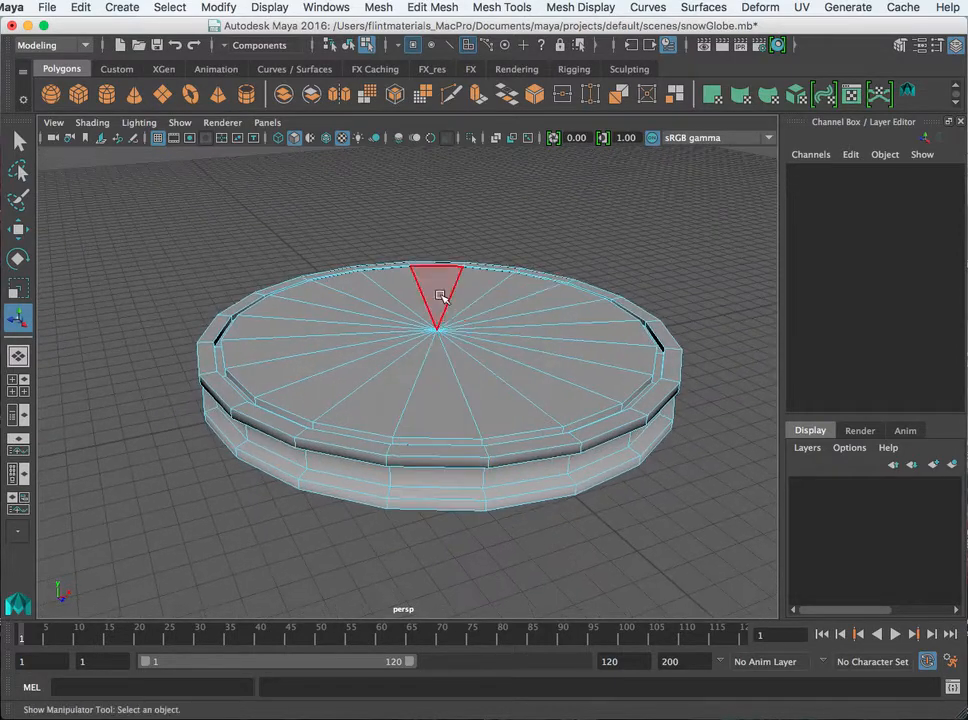
{"action": "left_click_drag", "start_coordinate": [540, 363], "coordinate": [503, 428], "text": "alt"}
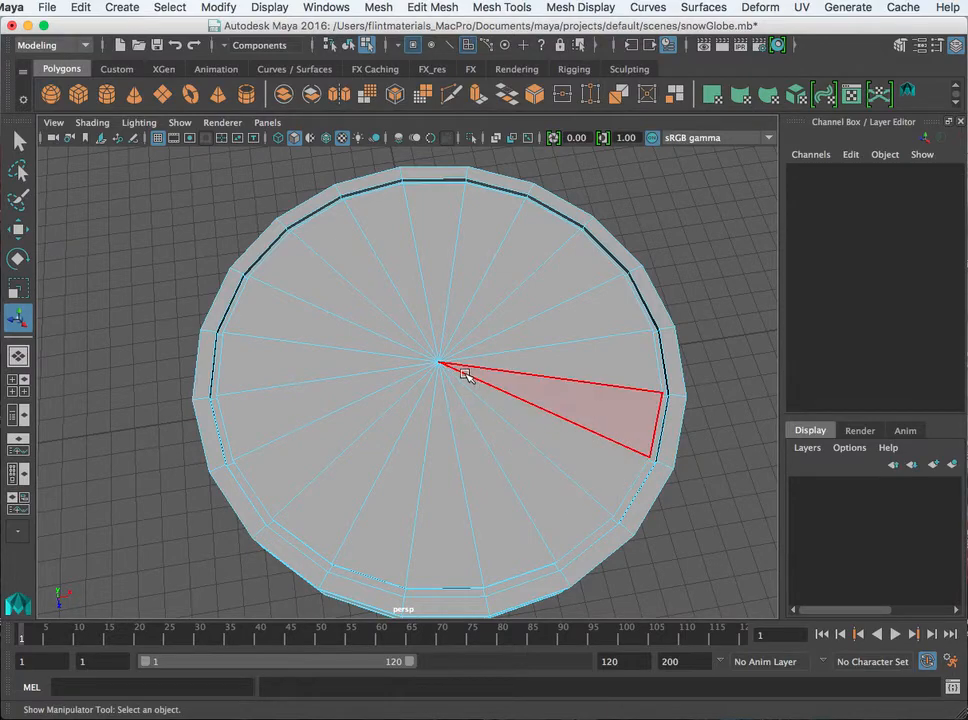
{"action": "left_click_drag", "start_coordinate": [488, 447], "coordinate": [452, 404], "text": "alt"}
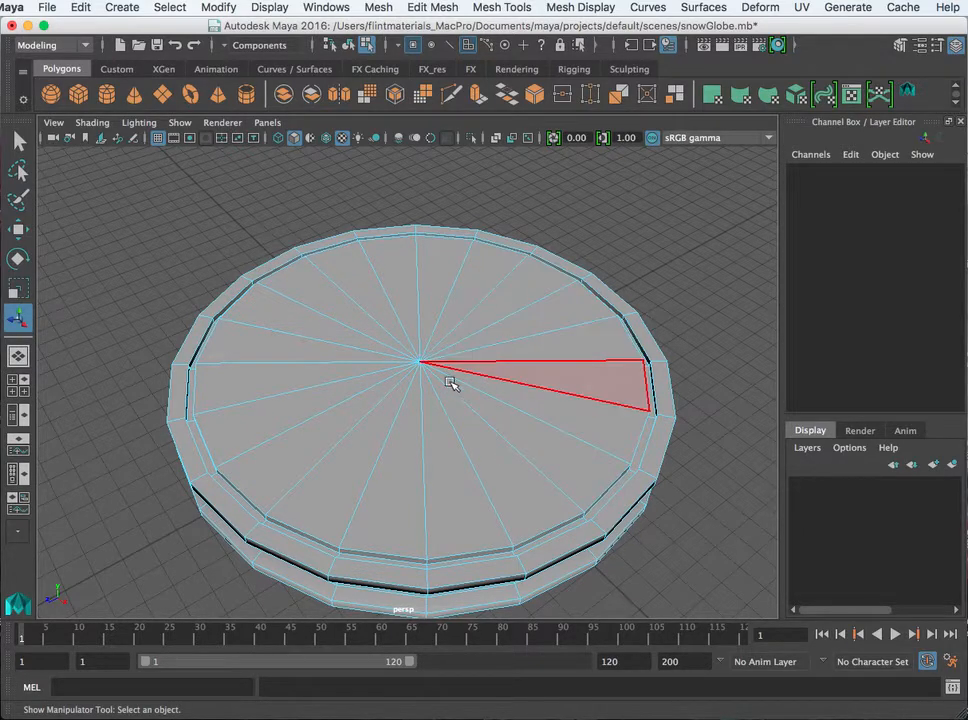
{"action": "right_click_drag", "start_coordinate": [454, 384], "coordinate": [566, 385], "text": "alt"}
{"action": "right_click_drag", "start_coordinate": [483, 401], "coordinate": [432, 406], "text": "alt"}
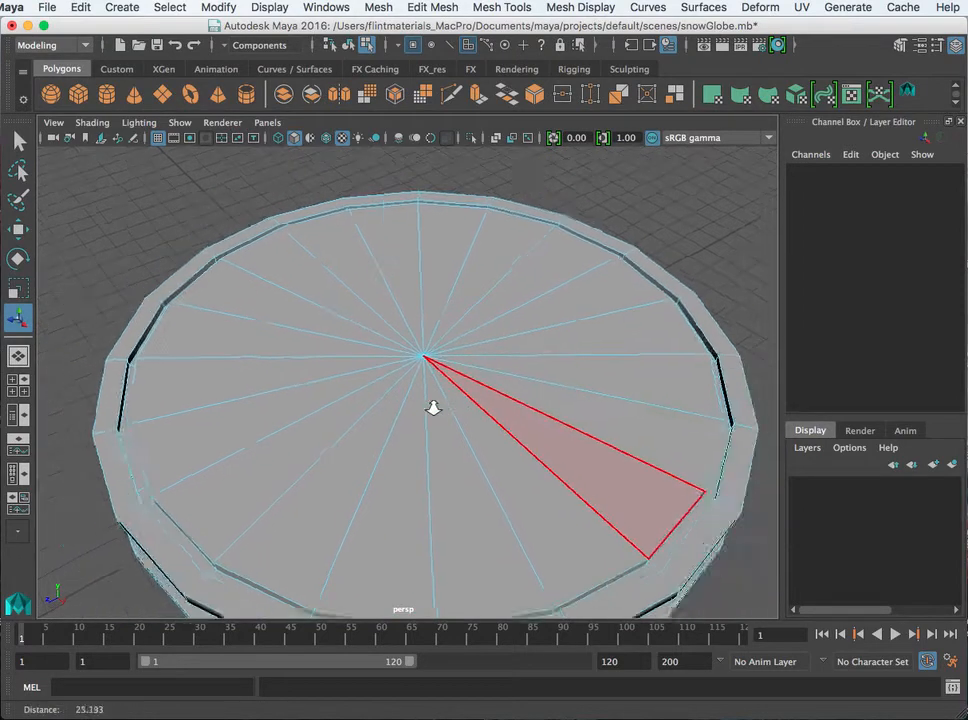
{"action": "left_click_drag", "start_coordinate": [432, 406], "coordinate": [391, 447], "text": "alt"}
{"action": "right_click", "coordinate": [391, 447]}
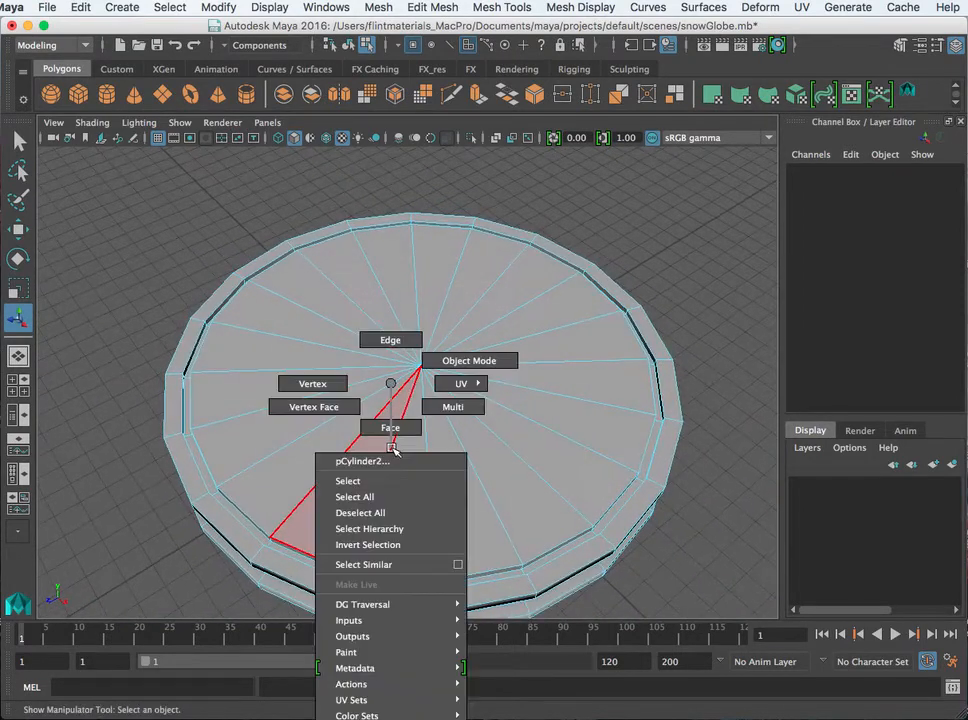
{"action": "left_click", "coordinate": [394, 339]}
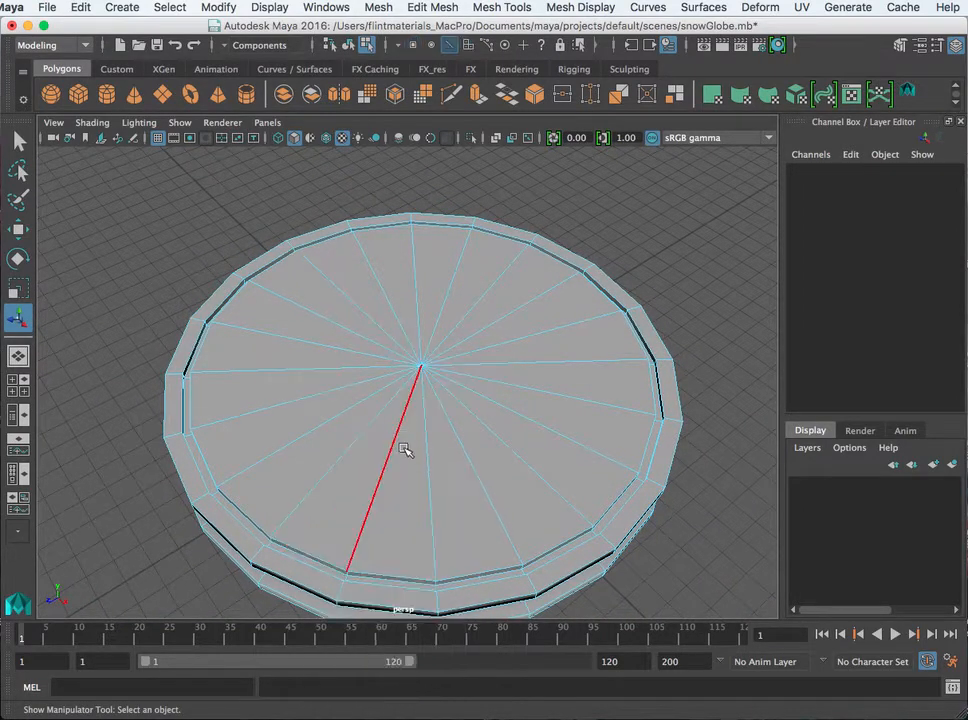
Step: Delete all radial edges on the cylinder's top cap except the four that form a perpendicular cross through its centre
{"action": "left_click", "coordinate": [391, 452]}
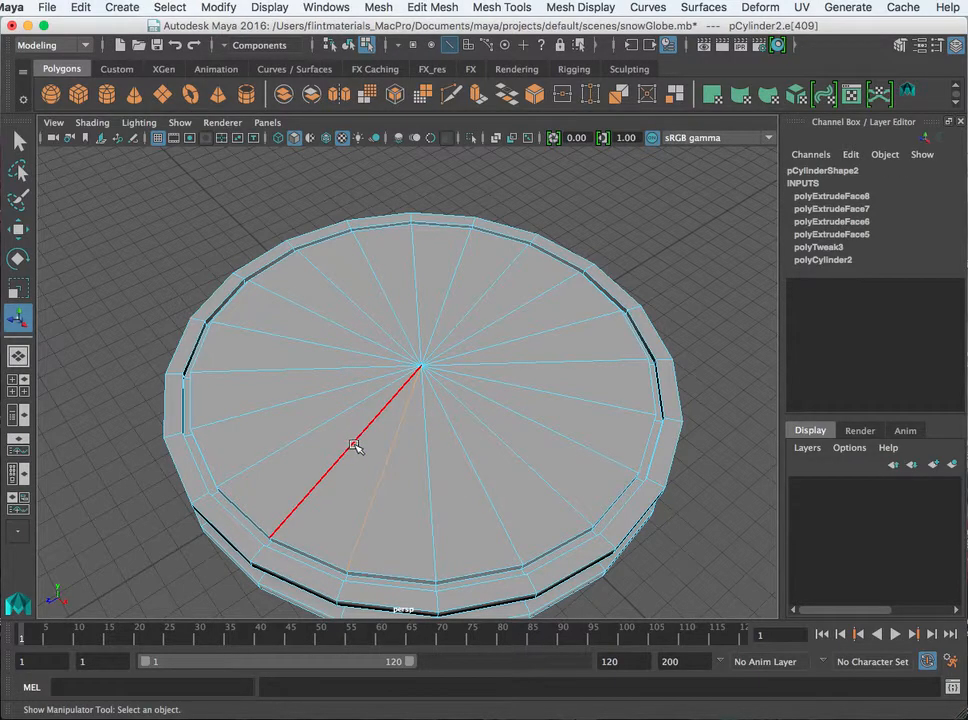
{"action": "left_click_drag", "start_coordinate": [355, 446], "coordinate": [339, 514], "text": "alt"}
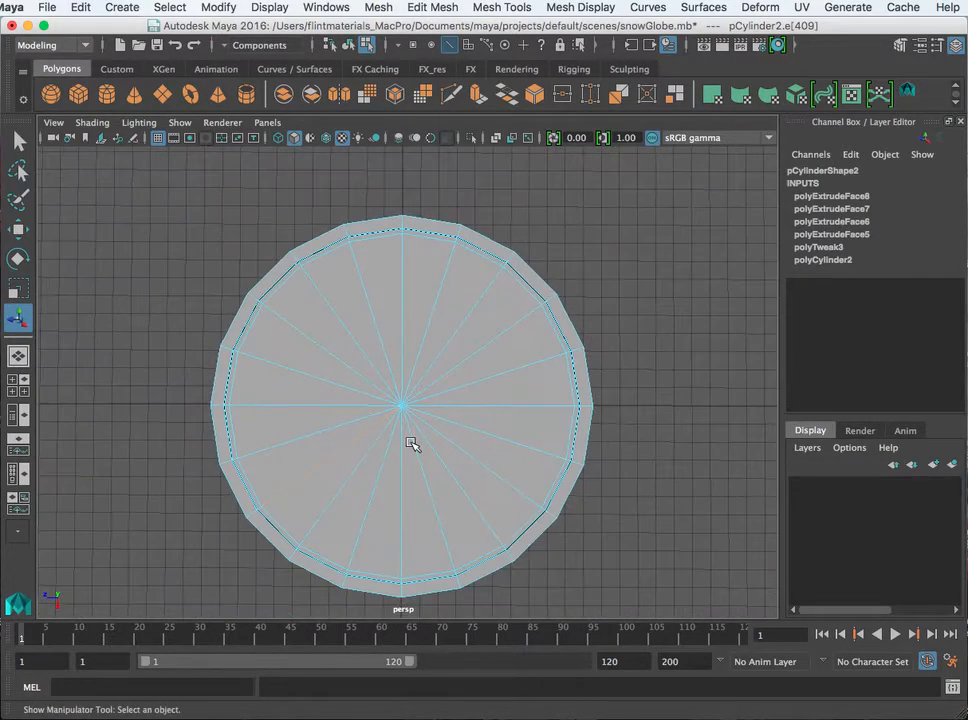
{"action": "scroll", "coordinate": [411, 443], "scroll_direction": "down", "scroll_amount": 3}
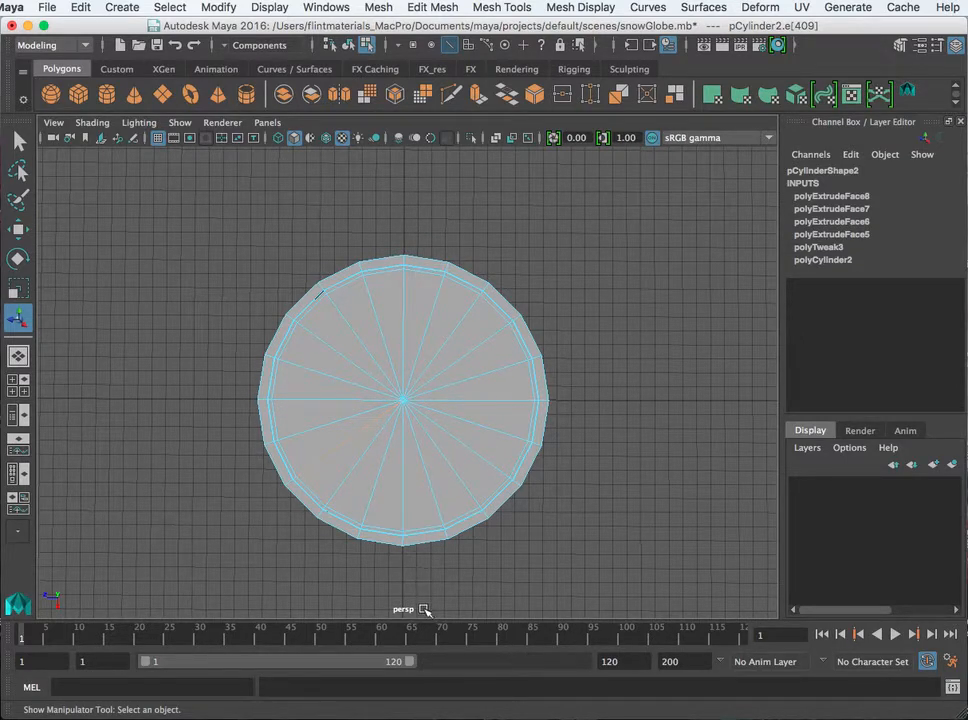
{"action": "left_click_drag", "start_coordinate": [395, 536], "coordinate": [389, 482], "text": "alt"}
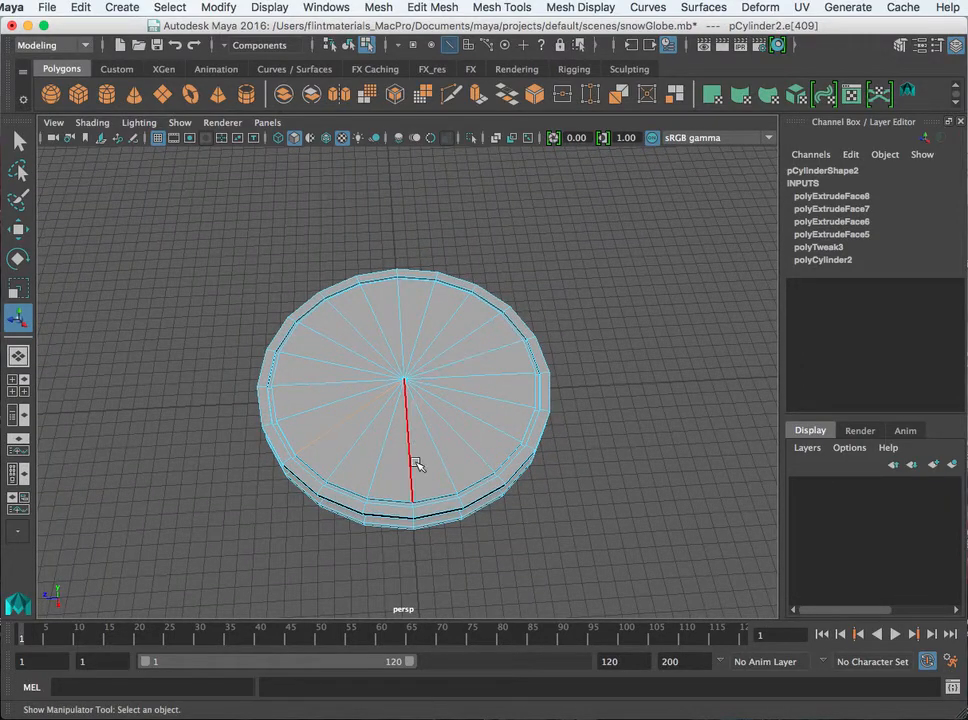
{"action": "left_click", "coordinate": [368, 433], "text": "shift"}
{"action": "left_click", "coordinate": [382, 446], "text": "shift"}
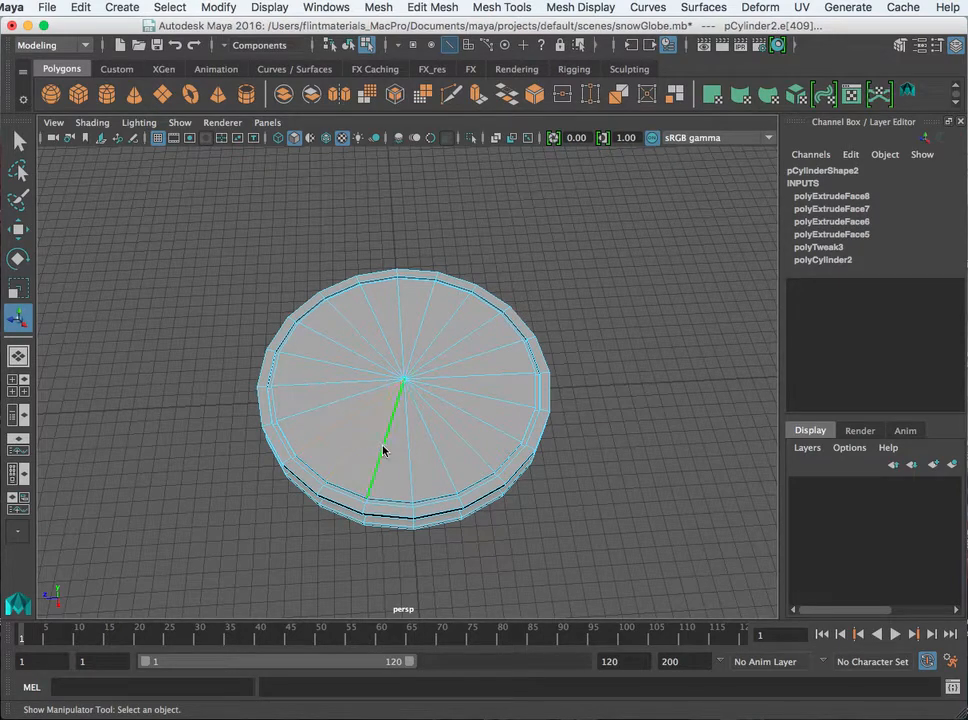
{"action": "left_click", "coordinate": [493, 424], "text": "shift"}
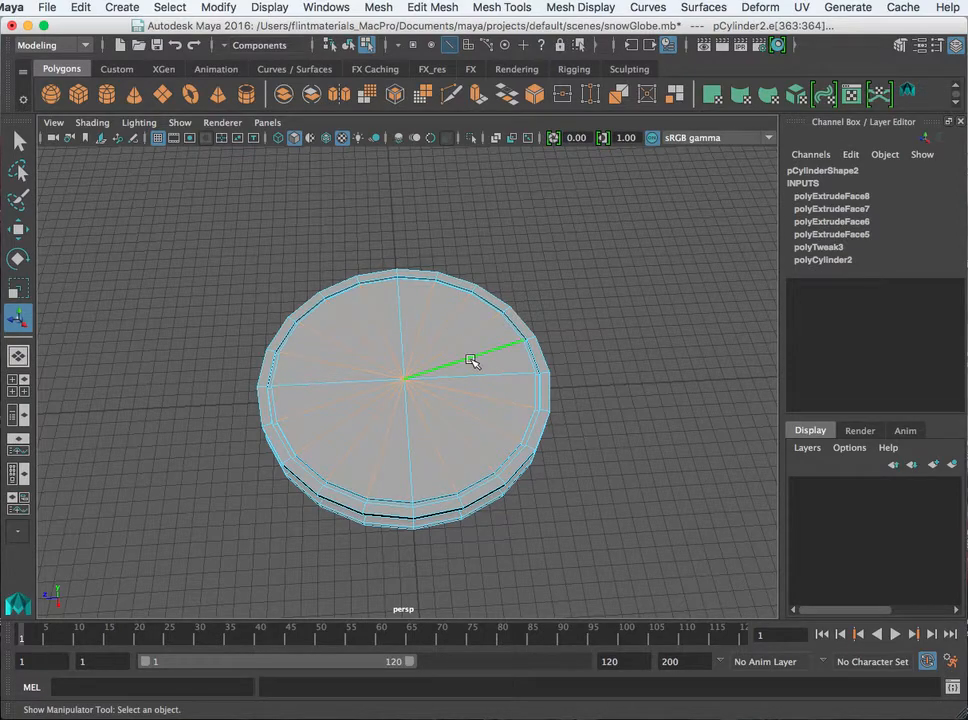
{"action": "scroll", "coordinate": [471, 361], "scroll_direction": "up", "scroll_amount": 5}
{"action": "left_click_drag", "start_coordinate": [471, 361], "coordinate": [378, 389], "text": "alt"}
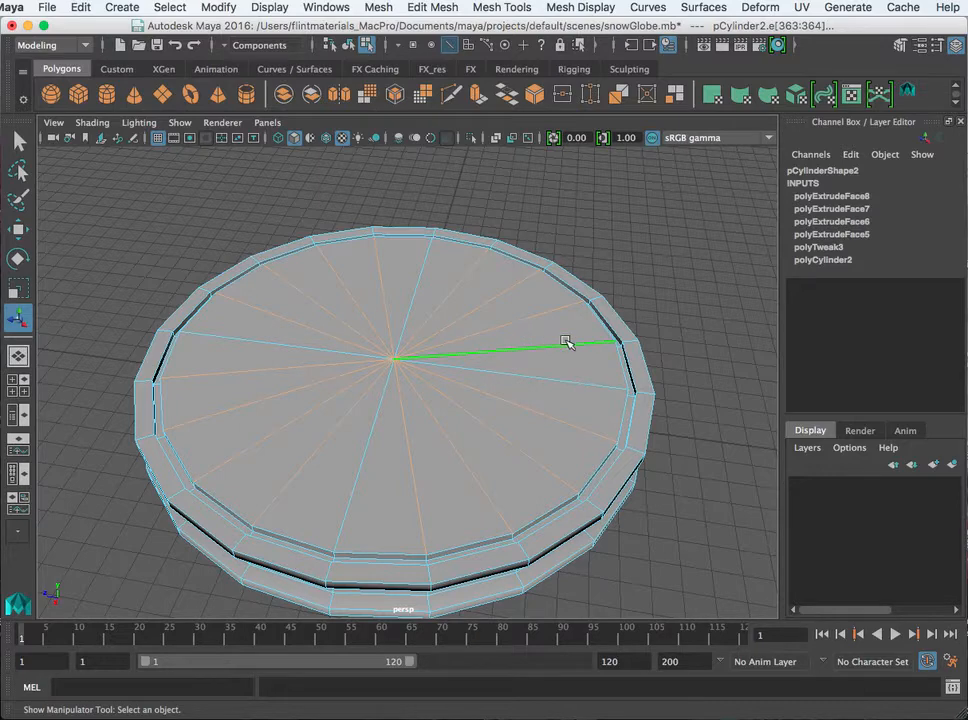
{"action": "scroll", "coordinate": [499, 358], "scroll_direction": "up", "scroll_amount": 3}
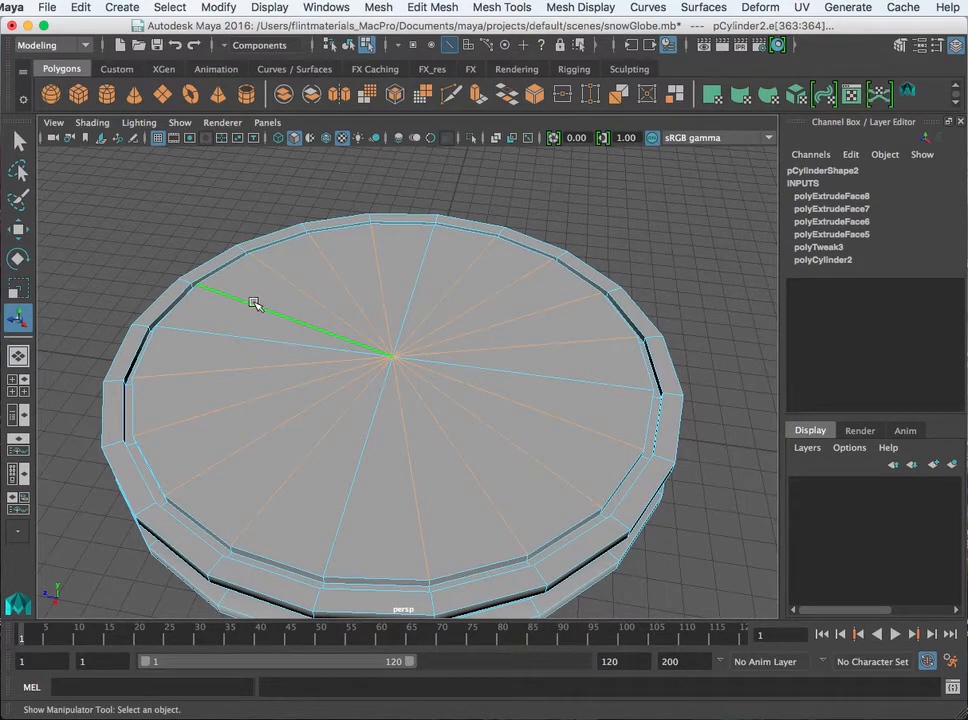
{"action": "left_click", "coordinate": [432, 9]}
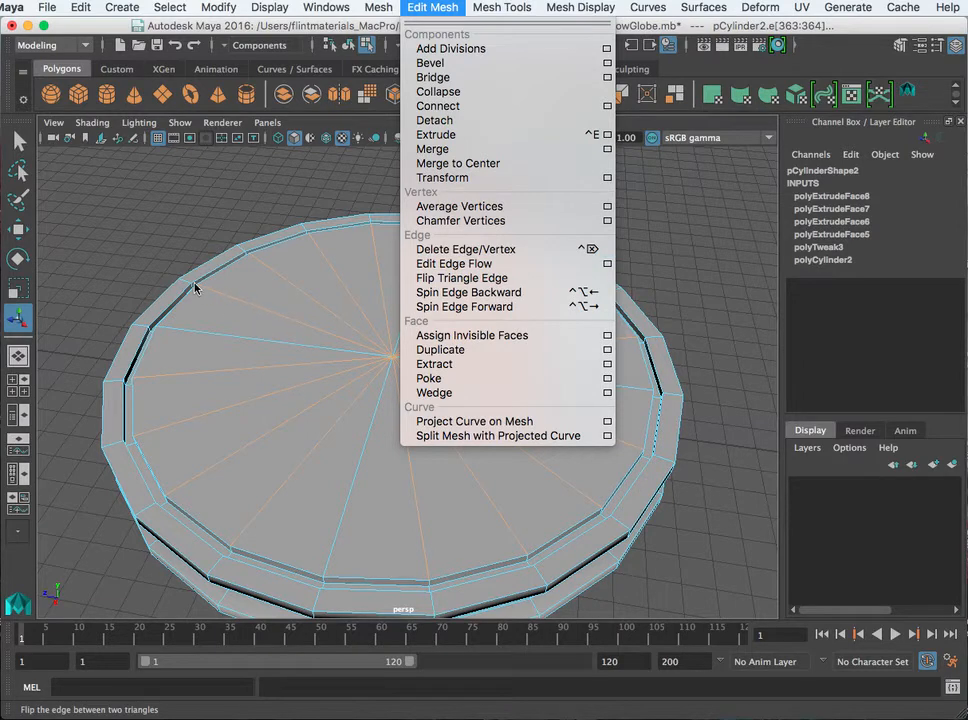
{"action": "left_click", "coordinate": [348, 288]}
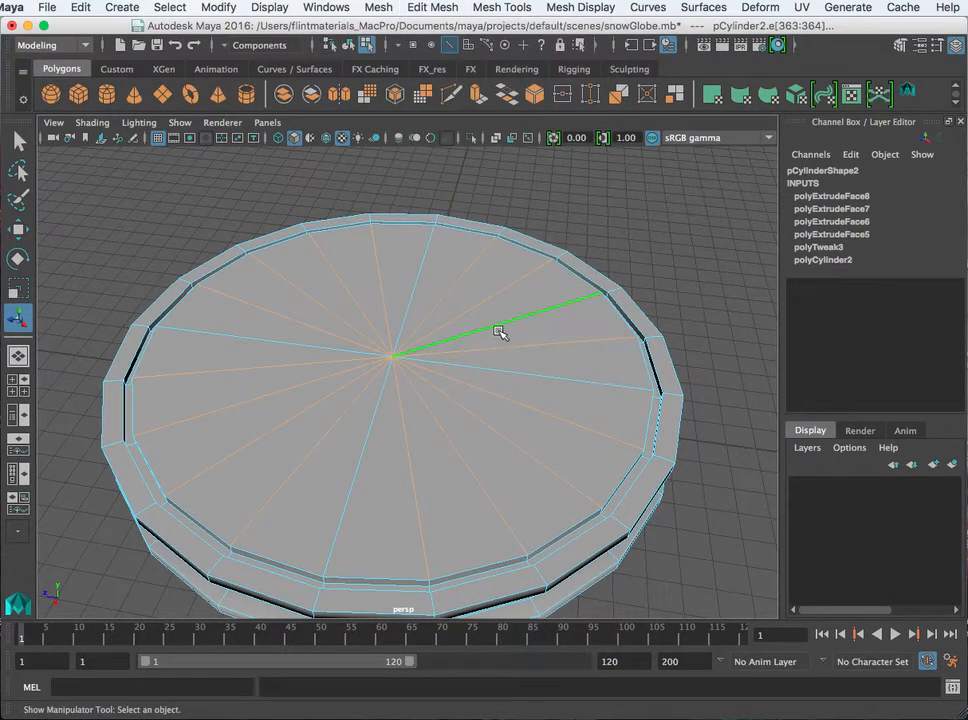
{"action": "key", "text": "ctrl+Delete"}
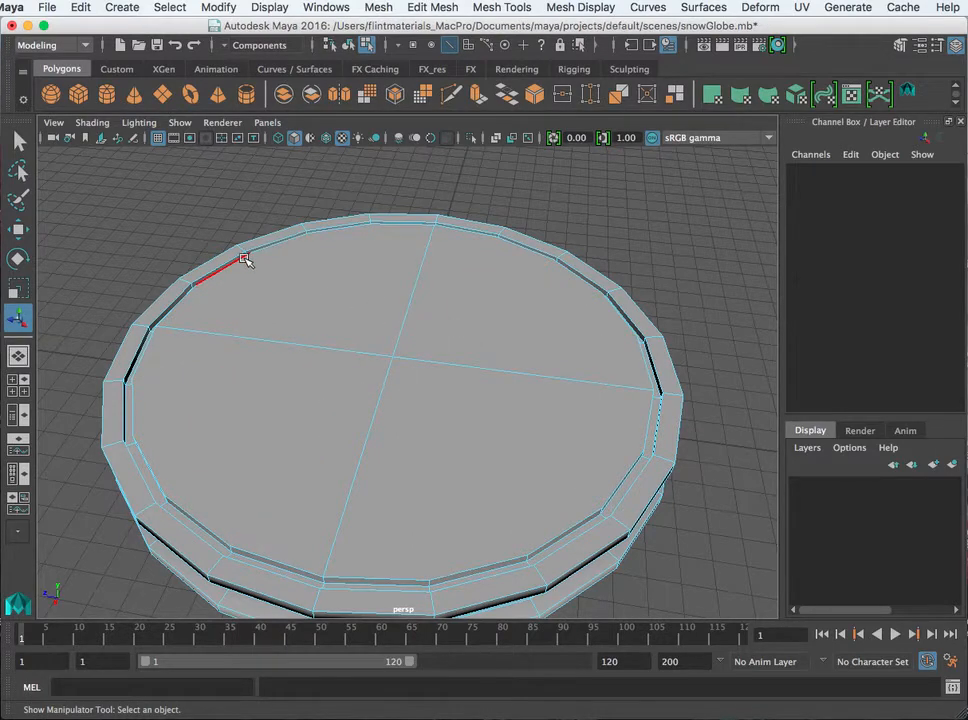
Step: With Multi-Cut, cut an edge across the cap beside one centre line, joining the adjacent opposite rim vertices through the crossing edge
{"action": "right_click_drag", "start_coordinate": [244, 259], "coordinate": [506, 363], "text": "alt"}
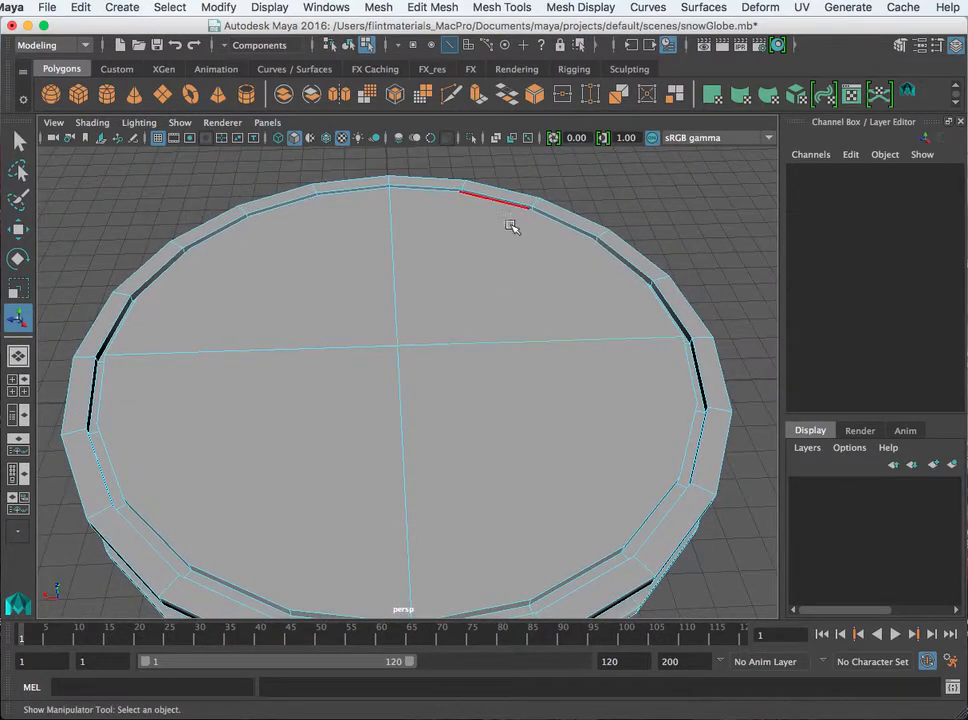
{"action": "left_click", "coordinate": [436, 8]}
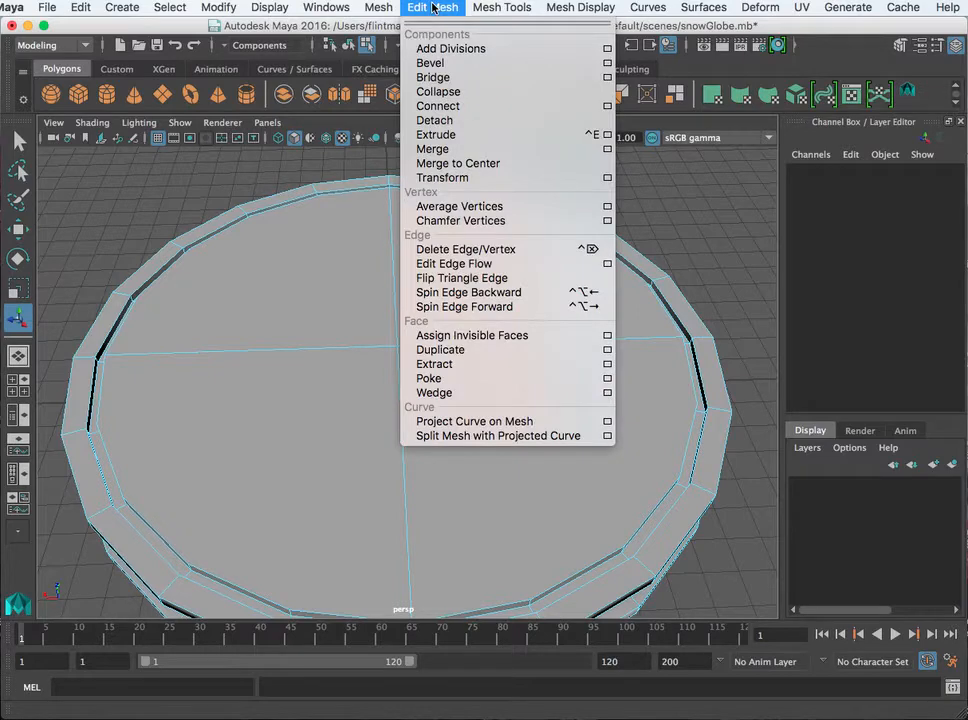
{"action": "mouse_move", "coordinate": [493, 9]}
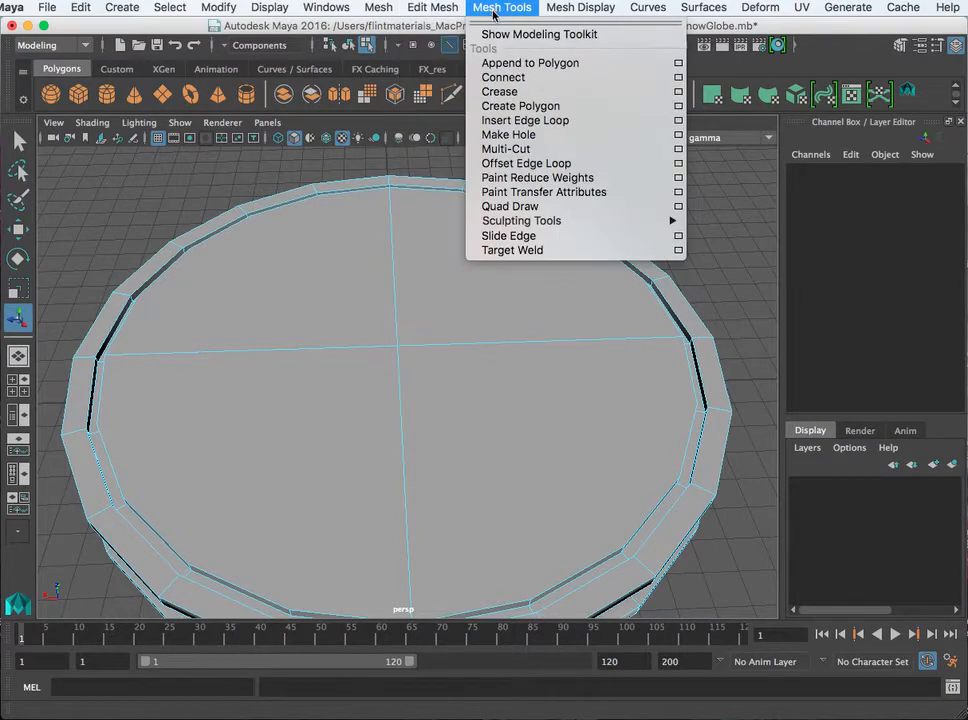
{"action": "left_click", "coordinate": [507, 149]}
{"action": "scroll", "coordinate": [487, 215], "scroll_direction": "up", "scroll_amount": 5}
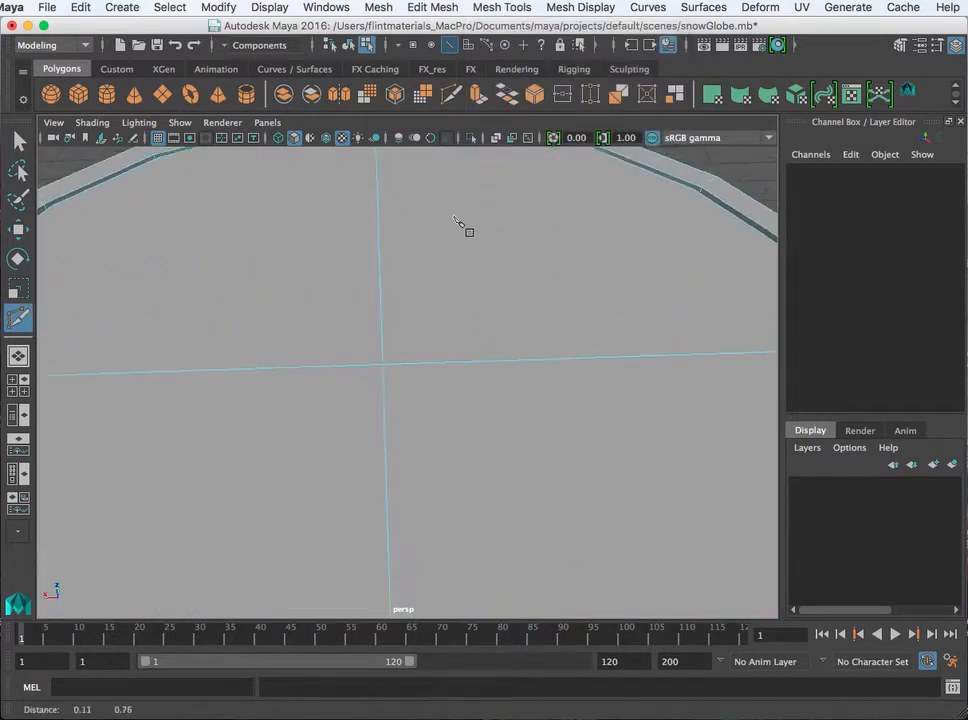
{"action": "middle_click_drag", "start_coordinate": [454, 222], "coordinate": [443, 335], "text": "alt"}
{"action": "left_click", "coordinate": [569, 251]}
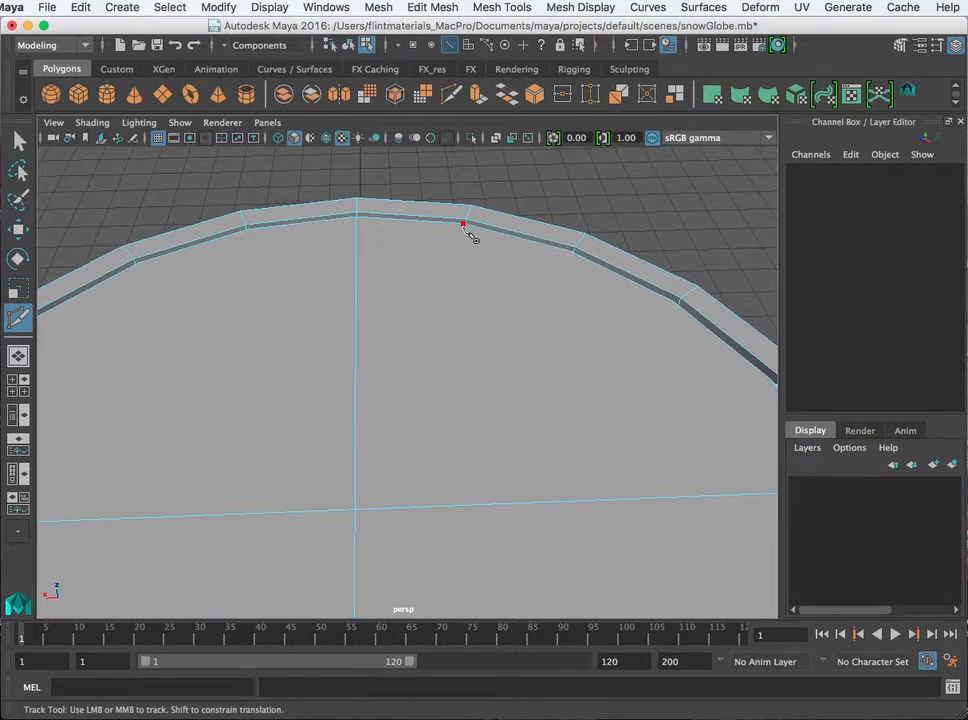
{"action": "left_click_drag", "start_coordinate": [462, 290], "coordinate": [389, 324], "text": "alt"}
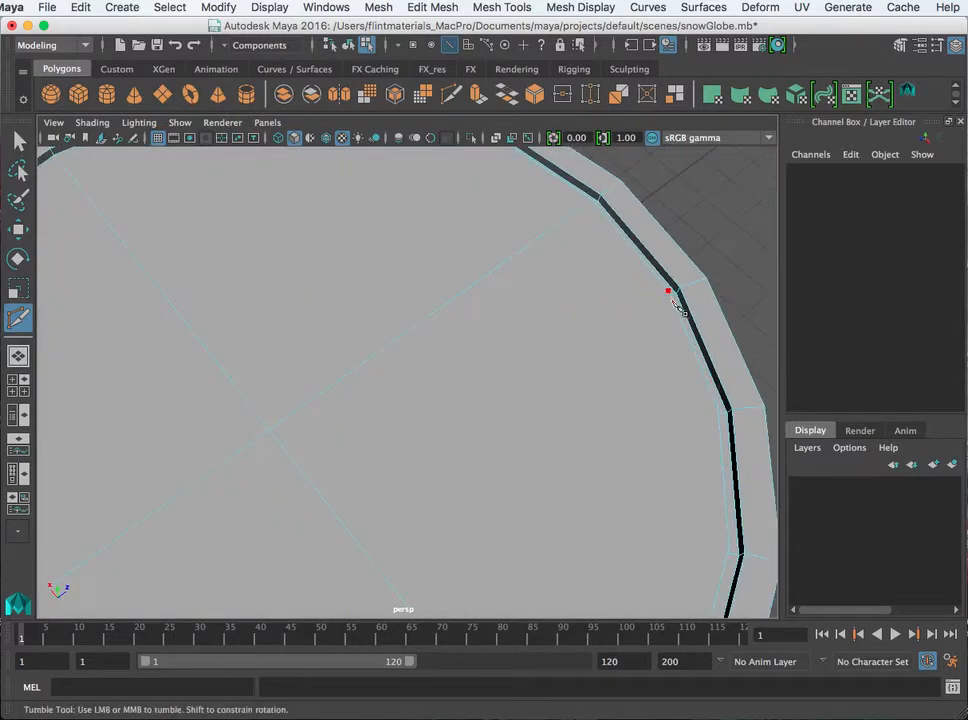
{"action": "left_click_drag", "start_coordinate": [618, 336], "coordinate": [687, 310], "text": "alt"}
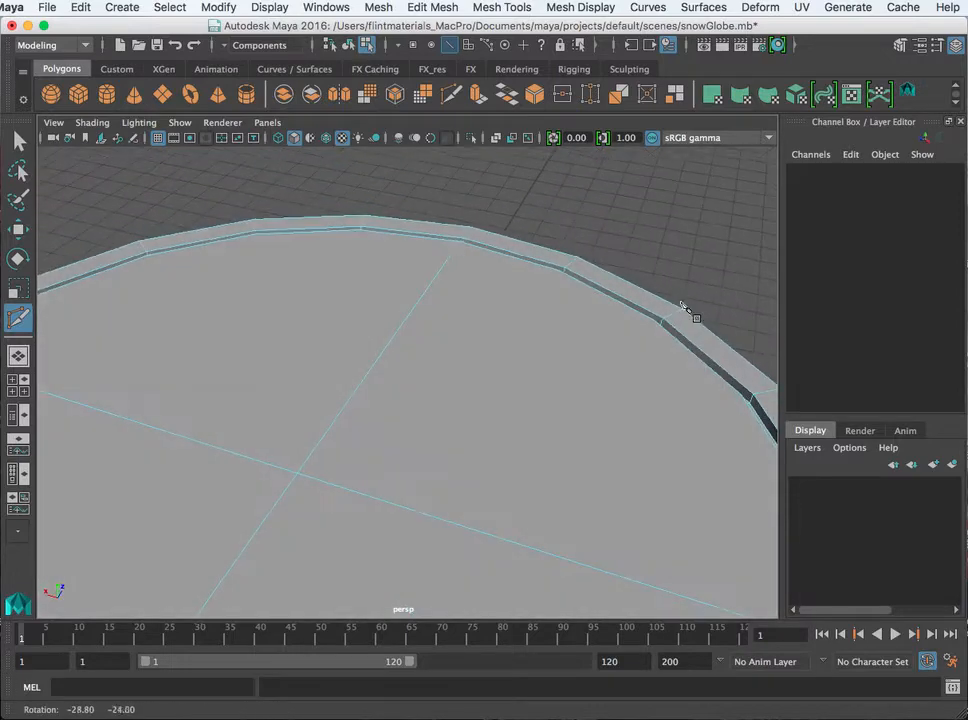
{"action": "left_click", "coordinate": [559, 262]}
{"action": "right_click_drag", "start_coordinate": [550, 303], "coordinate": [509, 358], "text": "alt"}
{"action": "left_click_drag", "start_coordinate": [434, 434], "coordinate": [484, 454], "text": "alt"}
{"action": "middle_click_drag", "start_coordinate": [466, 459], "coordinate": [477, 415], "text": "alt"}
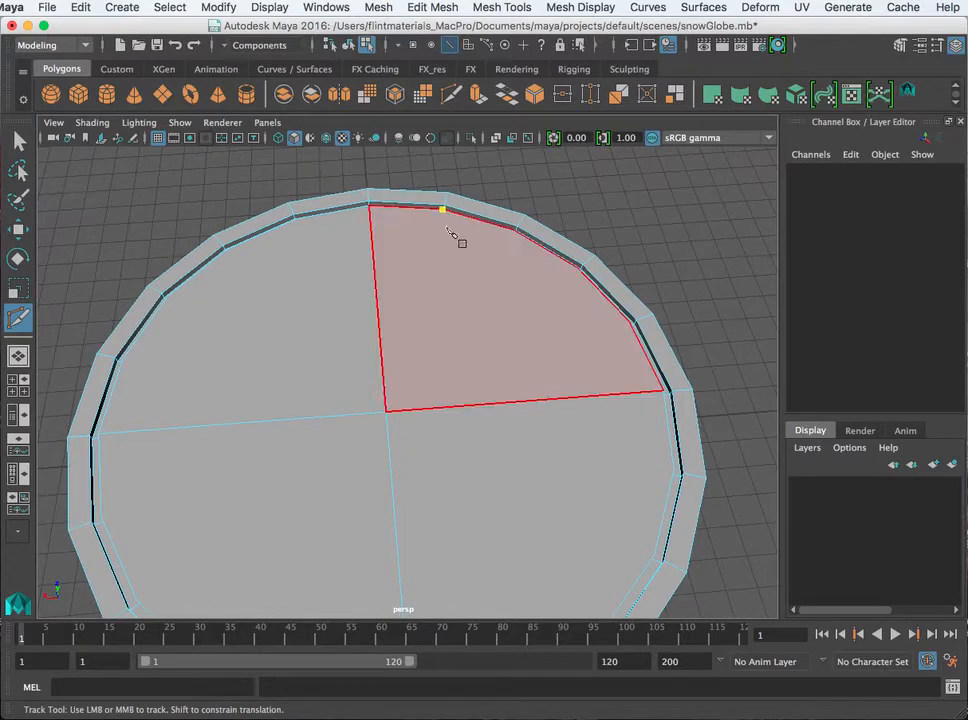
{"action": "left_click", "coordinate": [462, 407]}
{"action": "middle_click_drag", "start_coordinate": [492, 475], "coordinate": [480, 295], "text": "alt"}
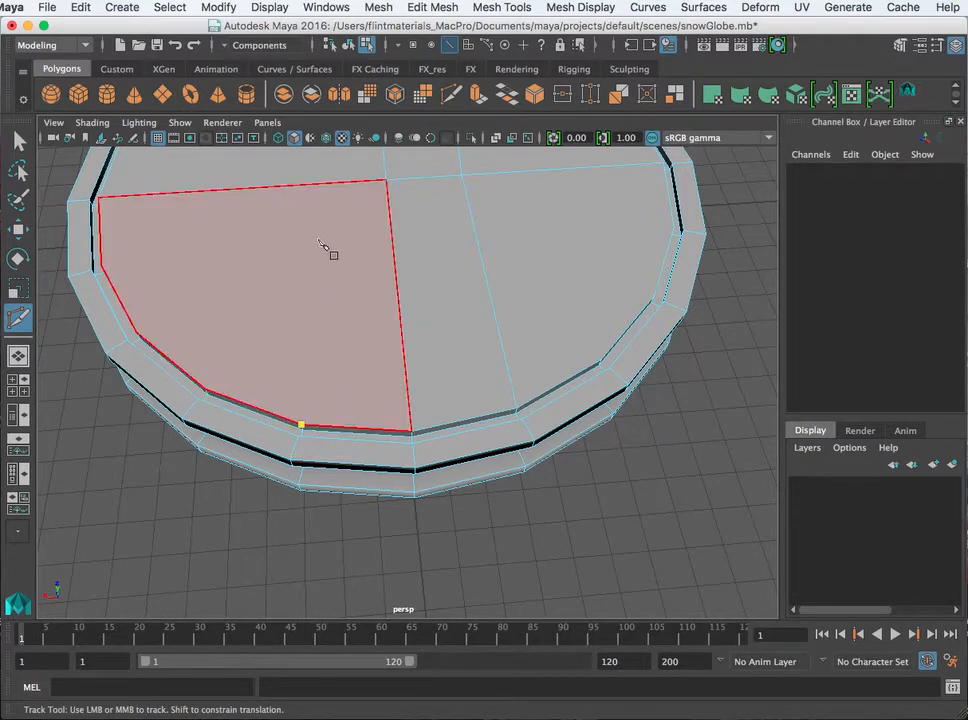
Step: Cut a matching edge on the other side of that centre line, joining its adjacent opposite rim vertices through the crossing edge
{"action": "middle_click_drag", "start_coordinate": [328, 251], "coordinate": [337, 339], "text": "alt"}
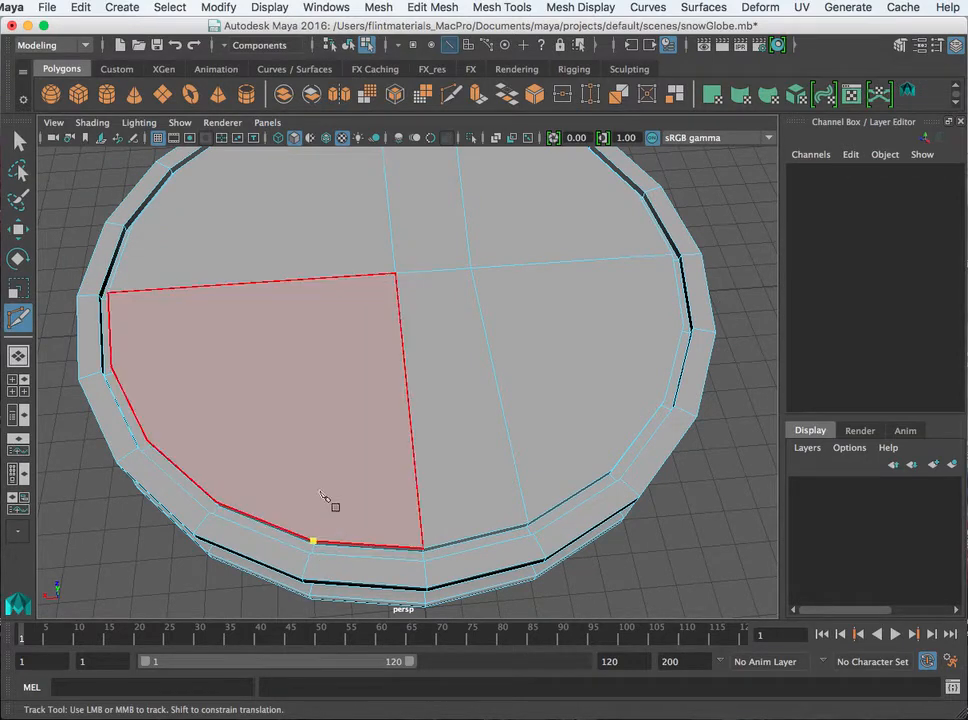
{"action": "left_click", "coordinate": [314, 279]}
{"action": "middle_click_drag", "start_coordinate": [352, 248], "coordinate": [392, 440], "text": "alt"}
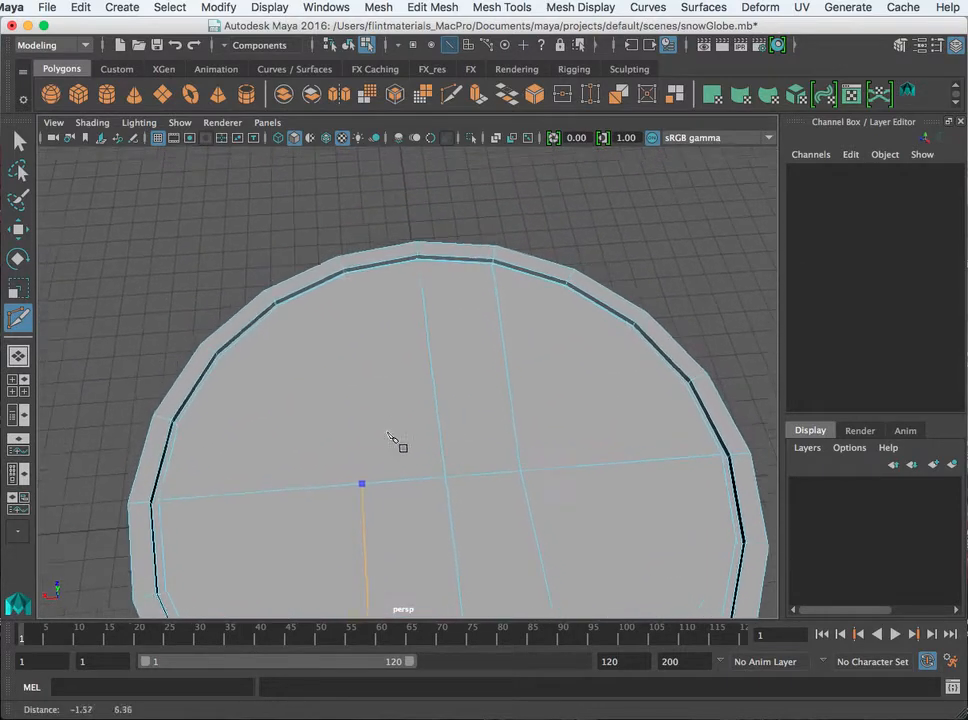
{"action": "left_click_drag", "start_coordinate": [363, 294], "coordinate": [328, 320], "text": "alt"}
{"action": "left_click_drag", "start_coordinate": [402, 320], "coordinate": [367, 294], "text": "alt"}
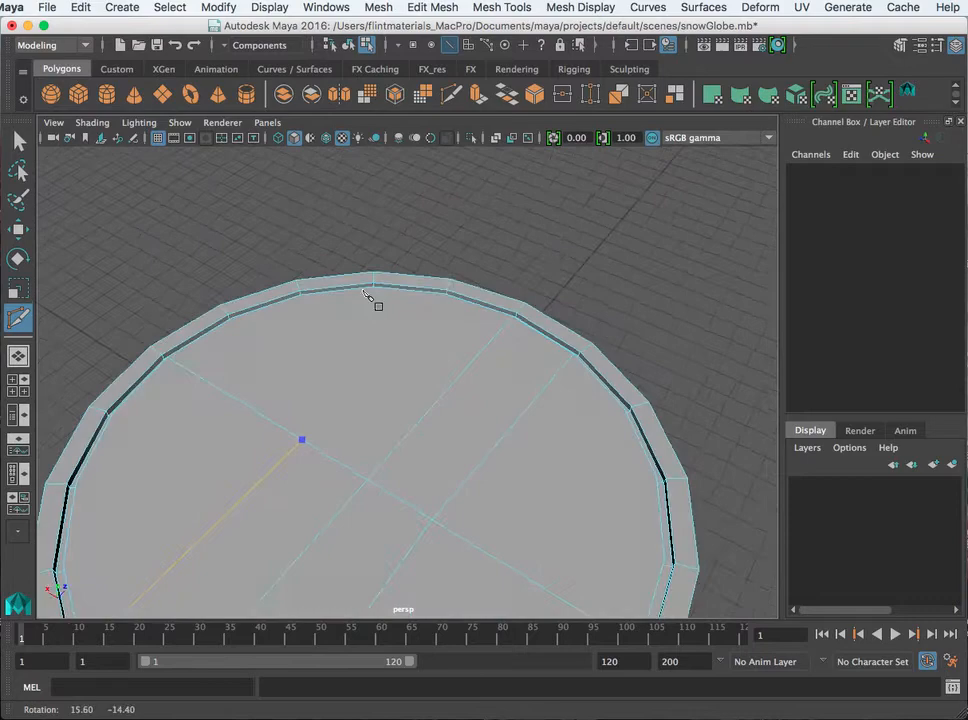
{"action": "left_click", "coordinate": [443, 297]}
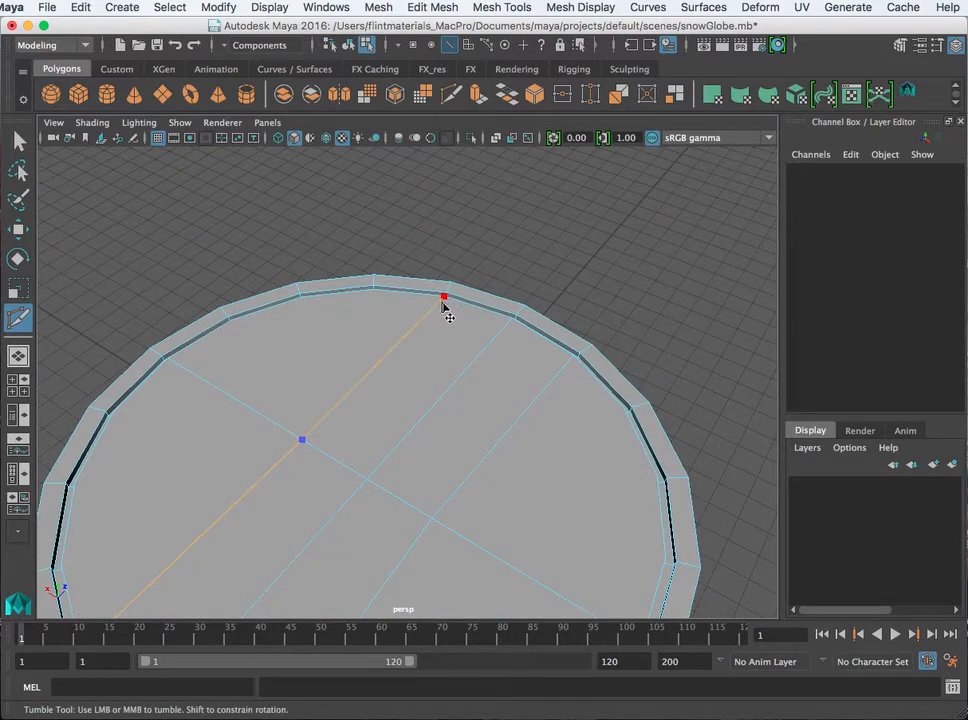
{"action": "key", "text": "Return"}
Step: Cut an edge beside the single crossing centre line, joining its adjacent opposite rim vertices through the three parallel edges
{"action": "scroll", "coordinate": [400, 385], "scroll_direction": "down", "scroll_amount": 5}
{"action": "left_click_drag", "start_coordinate": [416, 470], "coordinate": [534, 450], "text": "alt"}
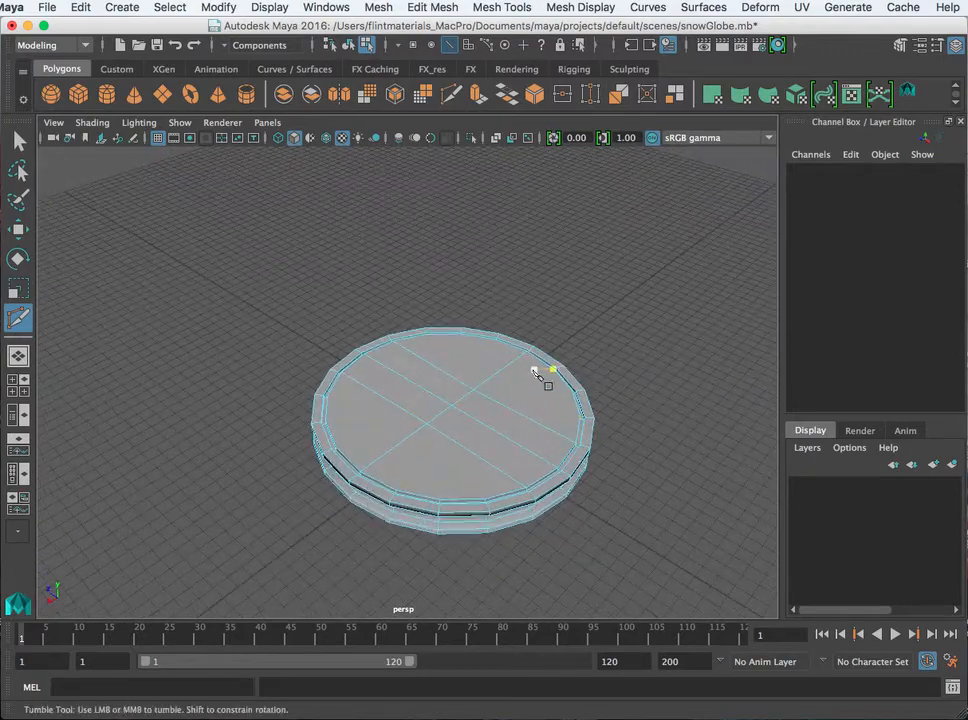
{"action": "middle_click_drag", "start_coordinate": [532, 373], "coordinate": [391, 348], "text": "alt"}
{"action": "scroll", "coordinate": [393, 346], "scroll_direction": "up", "scroll_amount": 5}
{"action": "scroll", "coordinate": [395, 345], "scroll_direction": "up", "scroll_amount": 3}
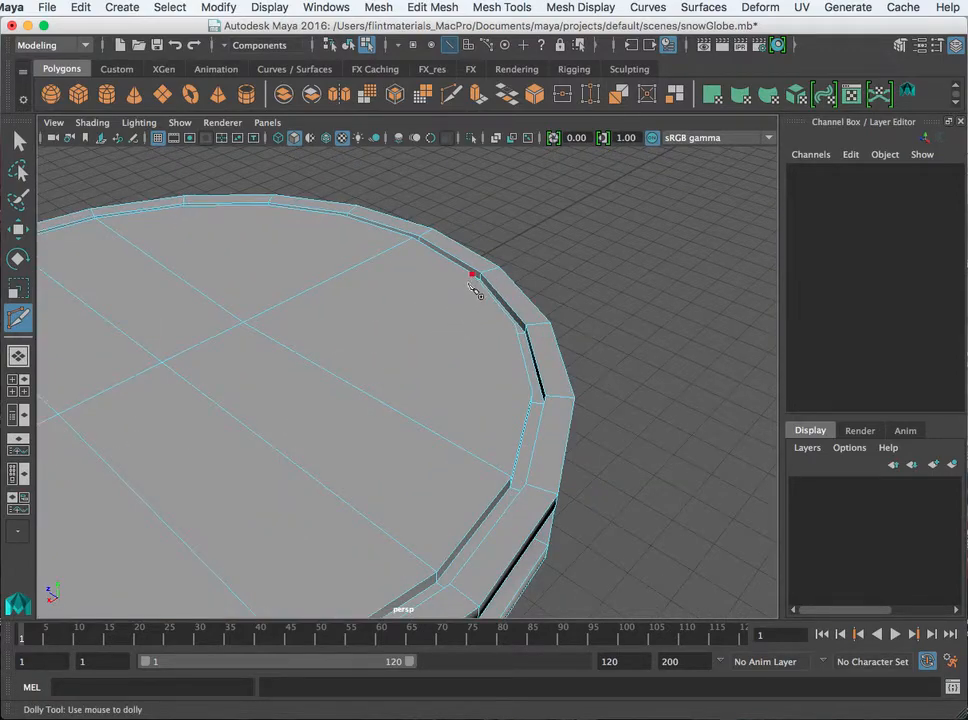
{"action": "scroll", "coordinate": [474, 290], "scroll_direction": "down", "scroll_amount": 2}
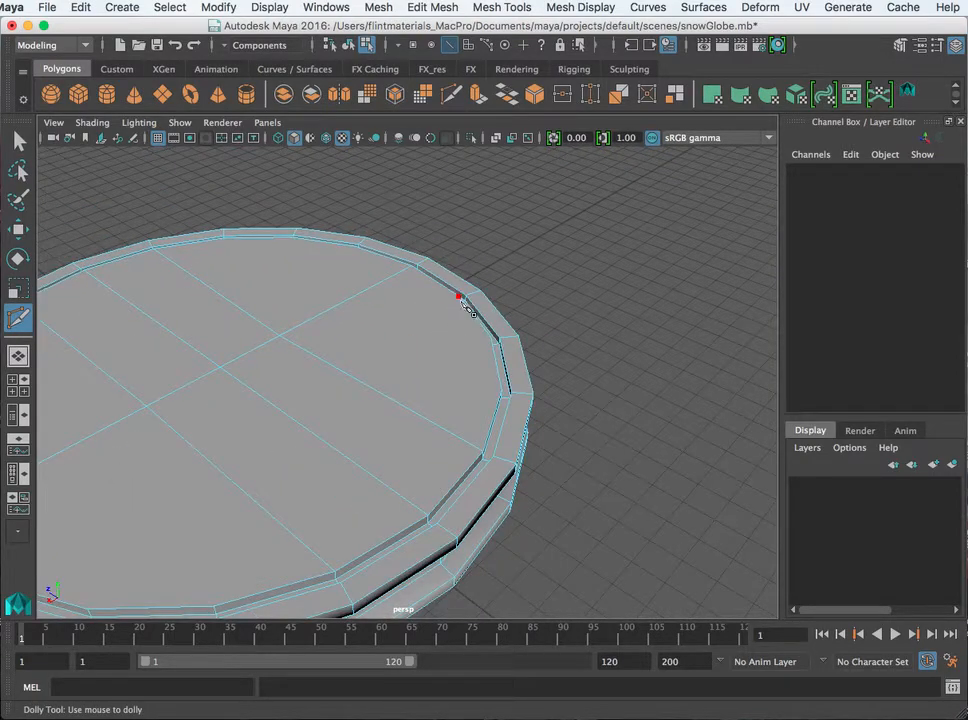
{"action": "scroll", "coordinate": [309, 389], "scroll_direction": "down", "scroll_amount": 6}
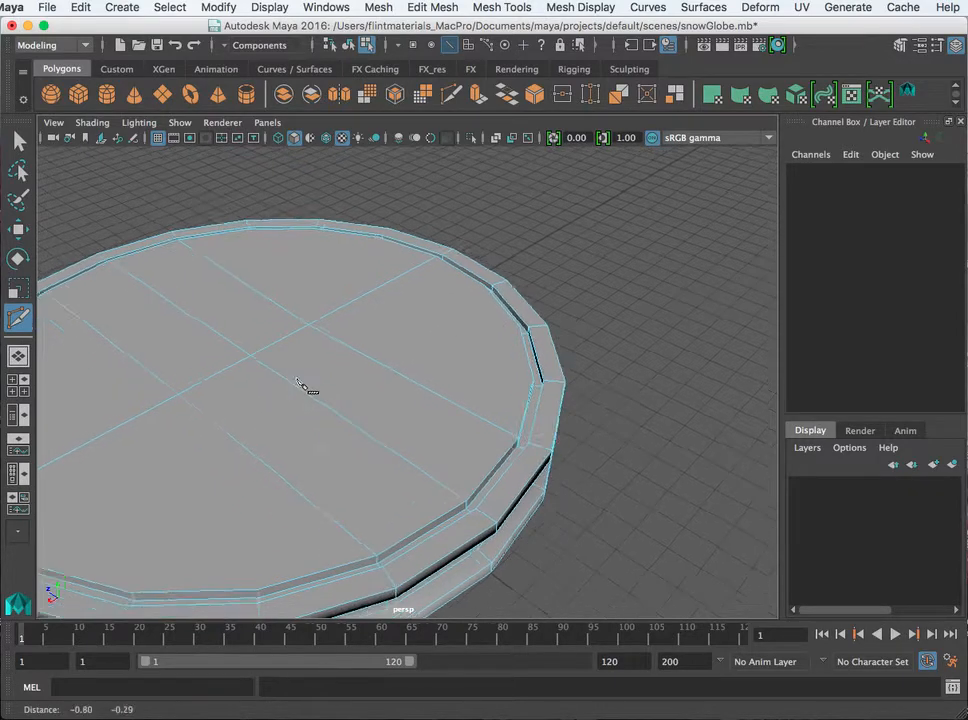
{"action": "middle_click_drag", "start_coordinate": [371, 369], "coordinate": [378, 363], "text": "alt"}
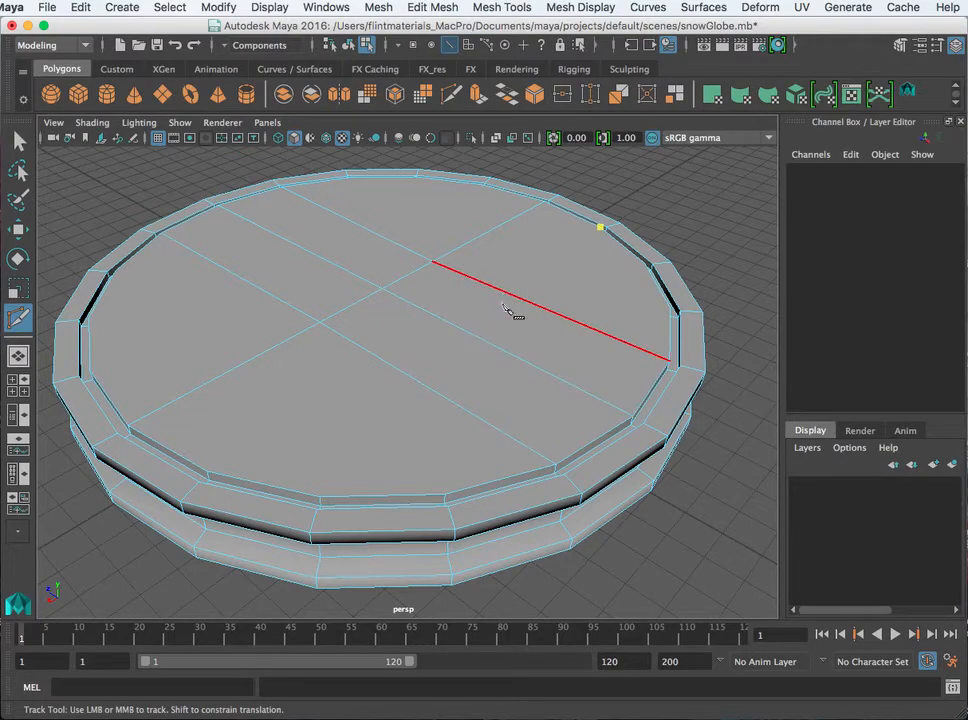
{"action": "left_click_drag", "start_coordinate": [508, 312], "coordinate": [583, 458], "text": "alt"}
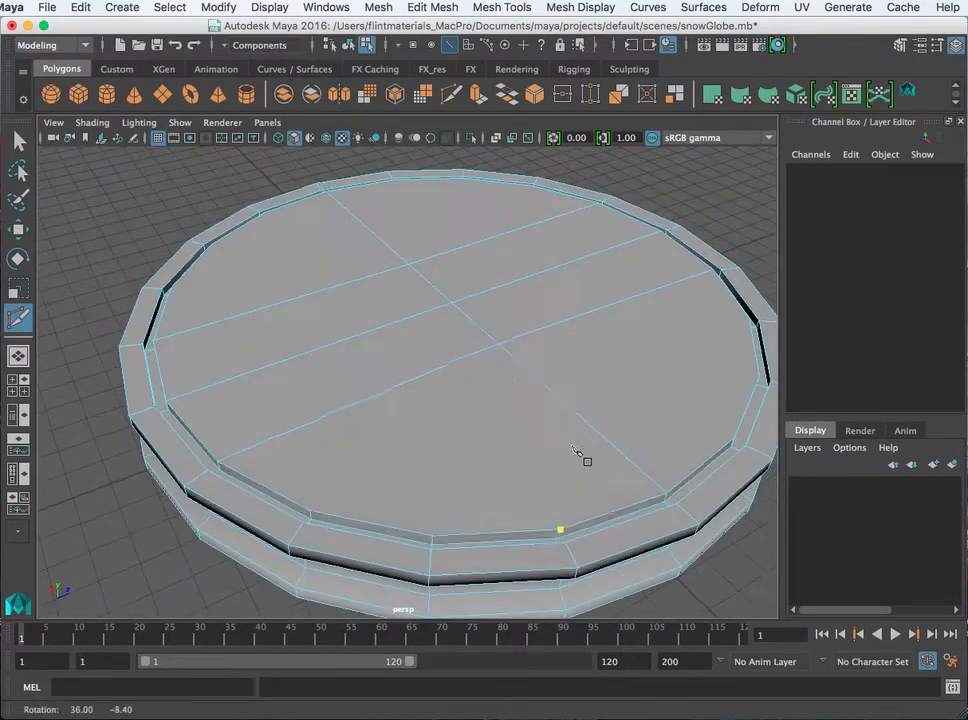
{"action": "left_click", "coordinate": [426, 373]}
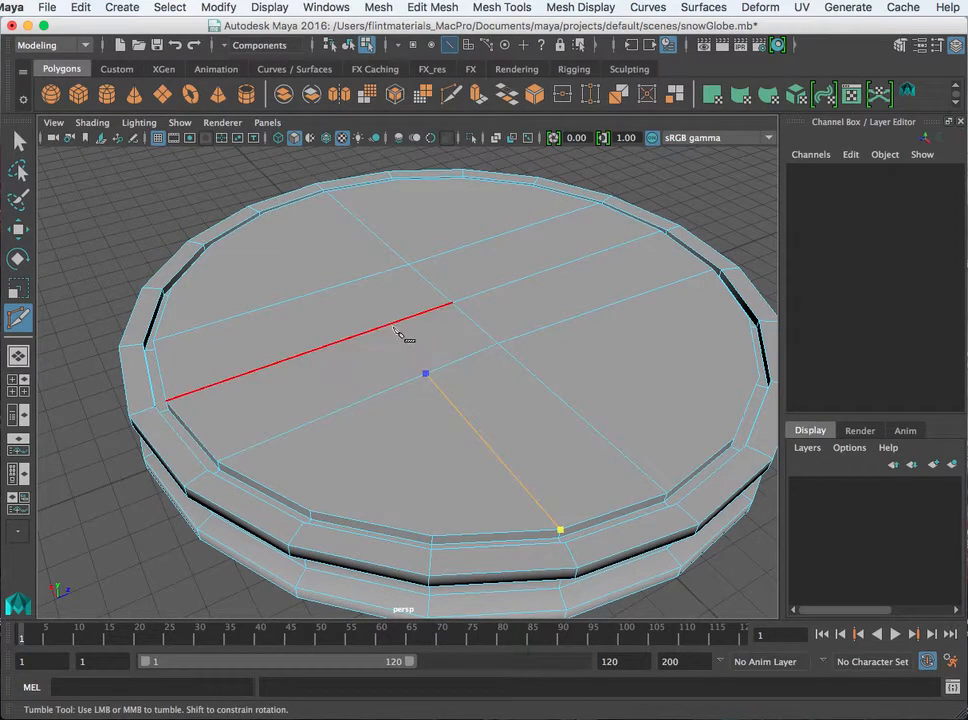
{"action": "left_click", "coordinate": [386, 325]}
{"action": "left_click", "coordinate": [345, 283]}
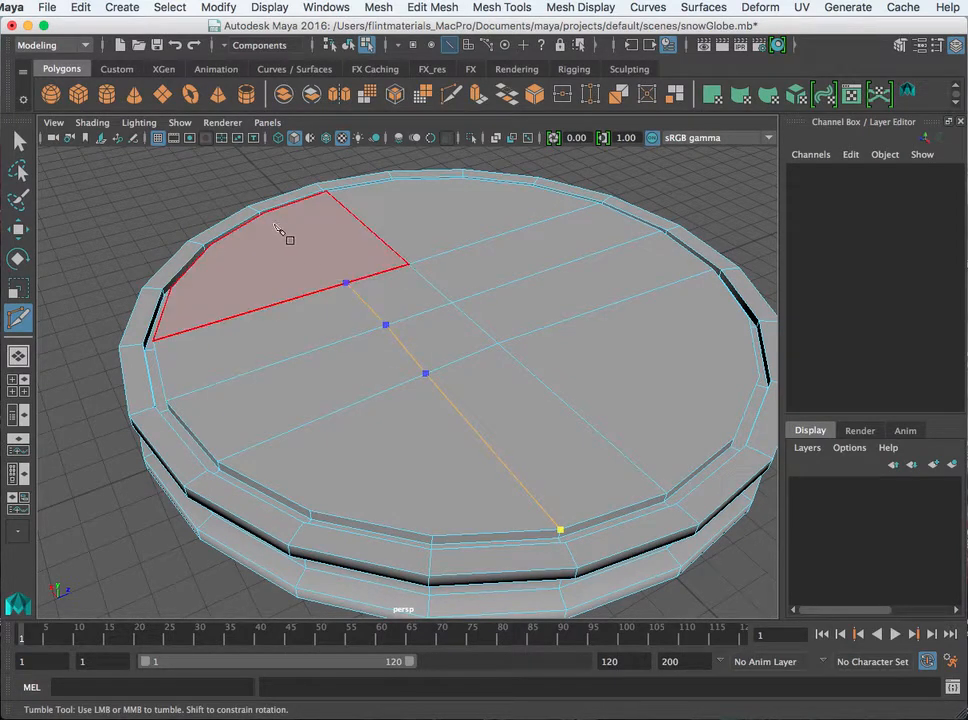
{"action": "left_click", "coordinate": [265, 218]}
{"action": "right_click", "coordinate": [266, 219]}
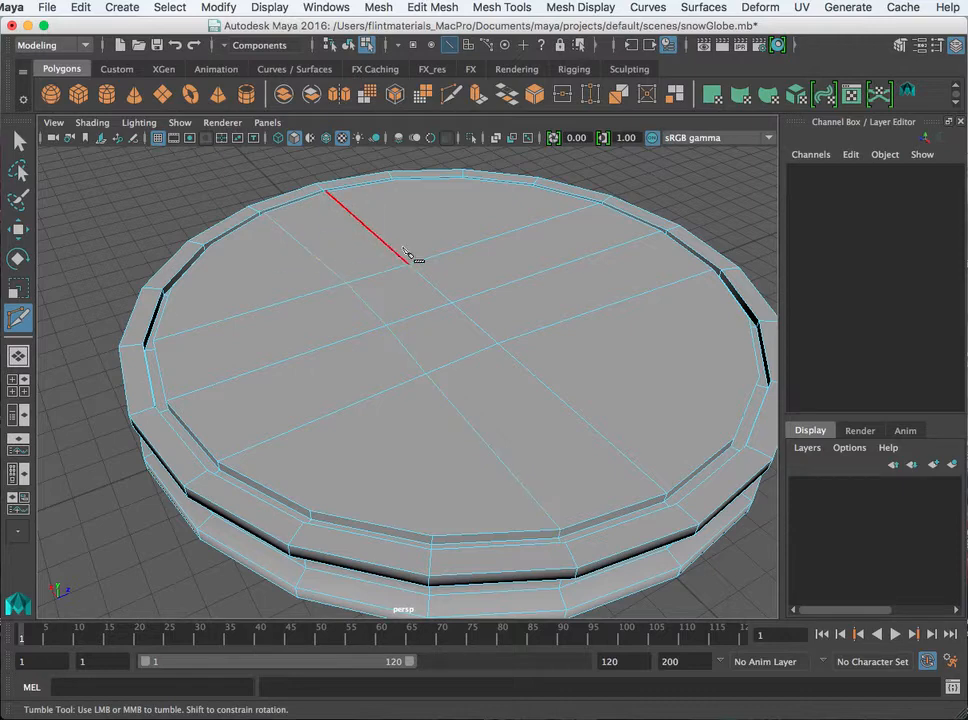
Step: Cut a matching edge on the other side of the crossing centre line, passing through the three parallel edges from rim vertex to rim vertex
{"action": "left_click_drag", "start_coordinate": [556, 343], "coordinate": [443, 337], "text": "alt"}
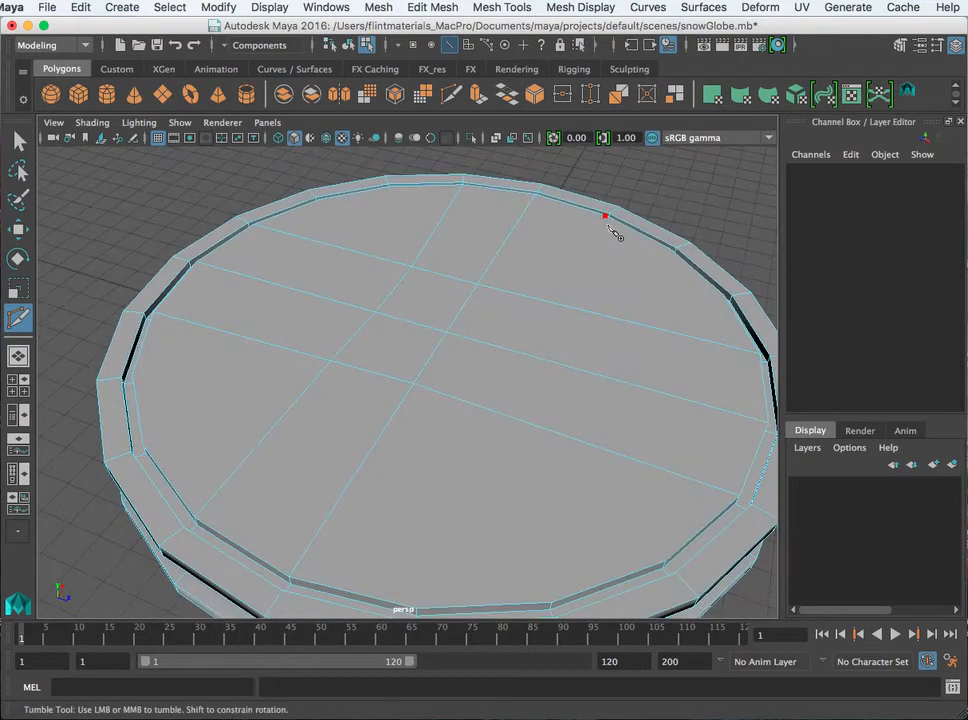
{"action": "left_click", "coordinate": [605, 216]}
{"action": "left_click", "coordinate": [549, 302]}
{"action": "left_click", "coordinate": [515, 353]}
{"action": "left_click", "coordinate": [485, 409]}
{"action": "left_click_drag", "start_coordinate": [487, 415], "coordinate": [480, 471], "text": "alt"}
{"action": "middle_click_drag", "start_coordinate": [480, 471], "coordinate": [486, 445], "text": "alt"}
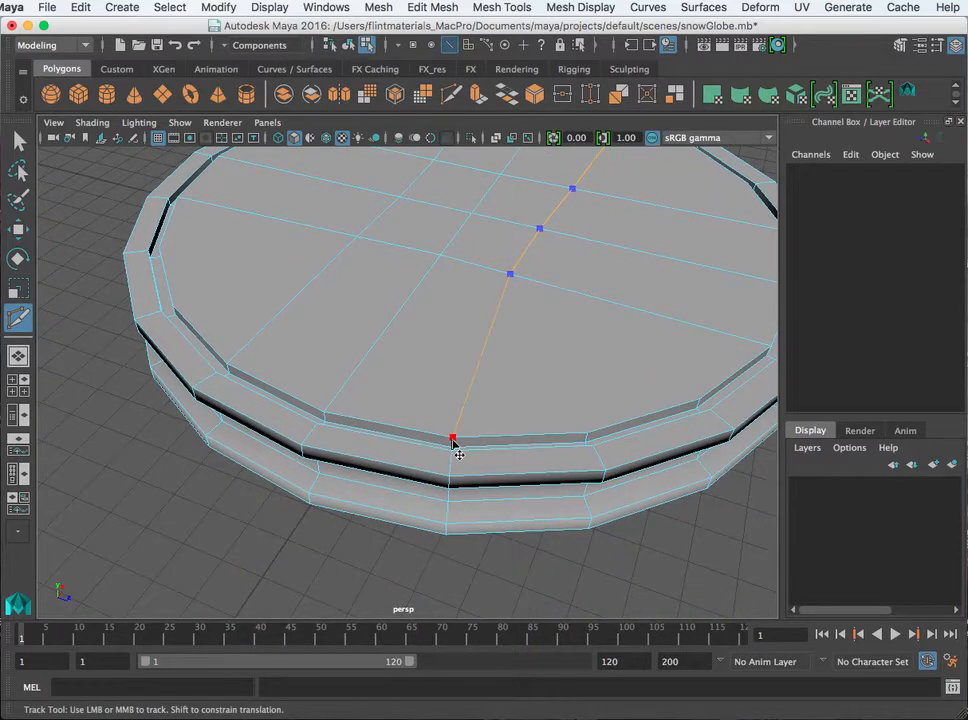
{"action": "left_click", "coordinate": [454, 438]}
{"action": "key", "text": "Return"}
{"action": "left_click", "coordinate": [518, 8]}
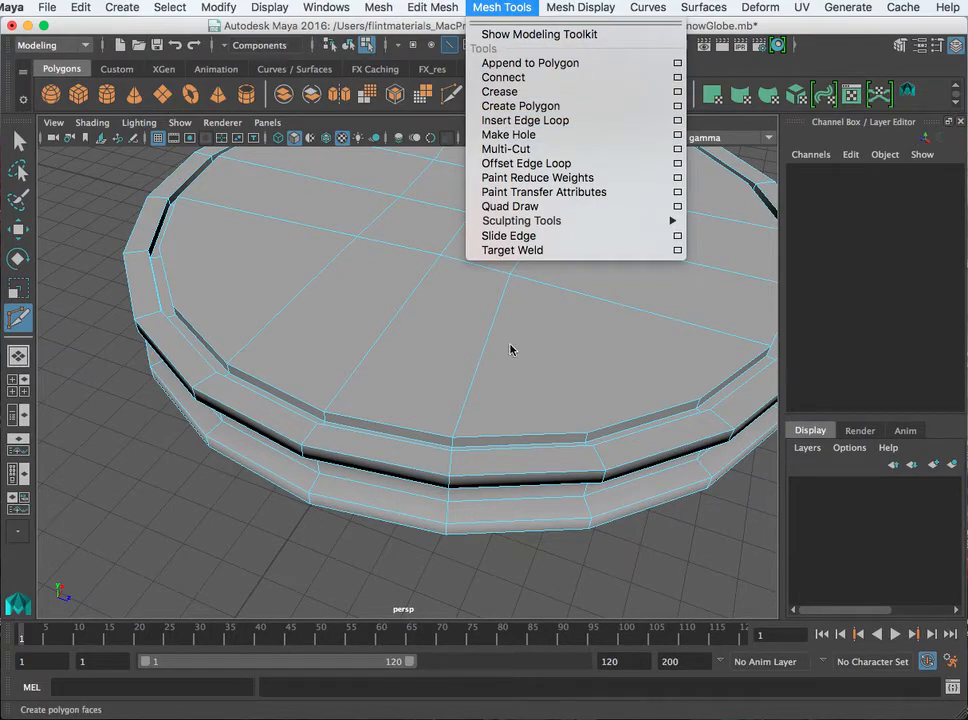
{"action": "left_click", "coordinate": [534, 354]}
{"action": "right_click_drag", "start_coordinate": [536, 327], "coordinate": [496, 324], "text": "alt"}
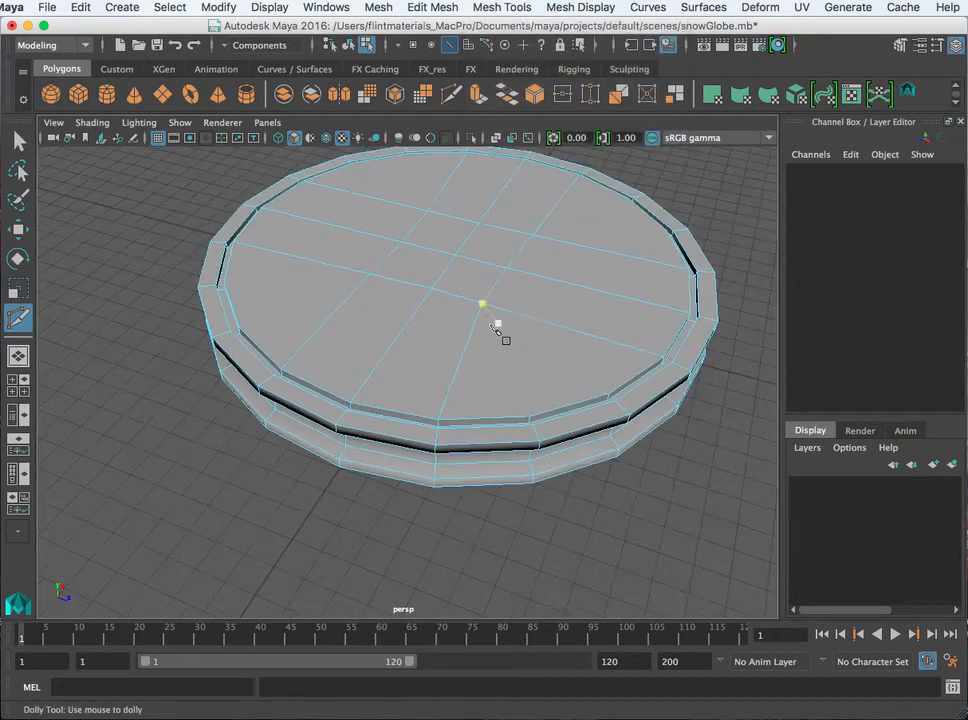
{"action": "left_click_drag", "start_coordinate": [496, 324], "coordinate": [439, 331], "text": "alt"}
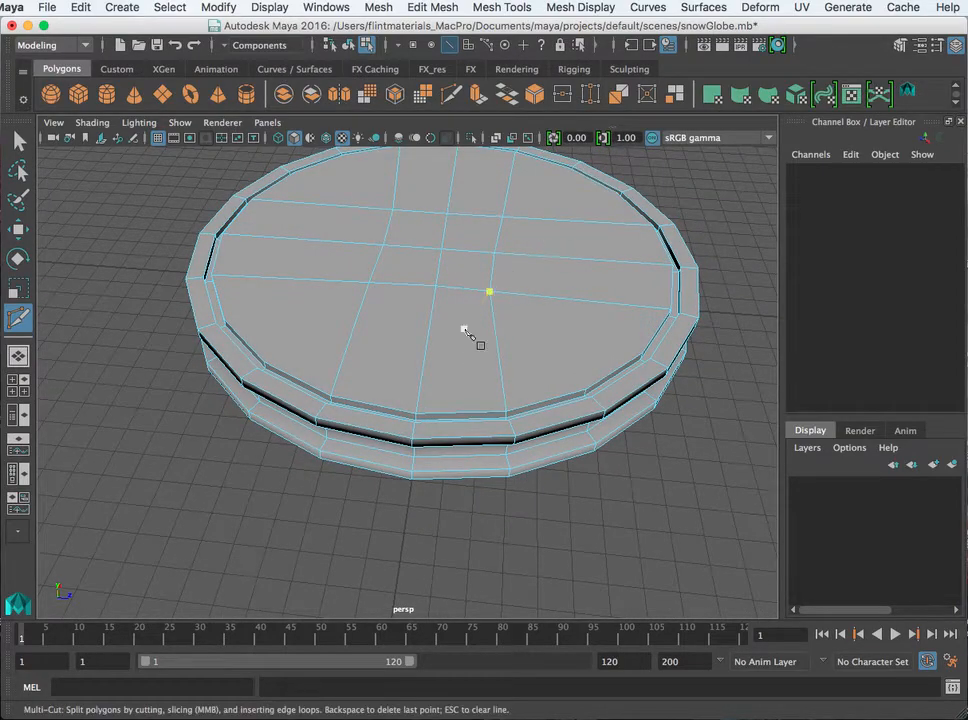
{"action": "mouse_move", "coordinate": [417, 277]}
{"action": "left_mouse_down", "text": "alt"}
{"action": "mouse_move", "coordinate": [440, 310]}
{"action": "mouse_move", "coordinate": [389, 300]}
{"action": "mouse_move", "coordinate": [416, 301]}
{"action": "left_mouse_up", "text": "alt"}
{"action": "left_click", "coordinate": [300, 389]}
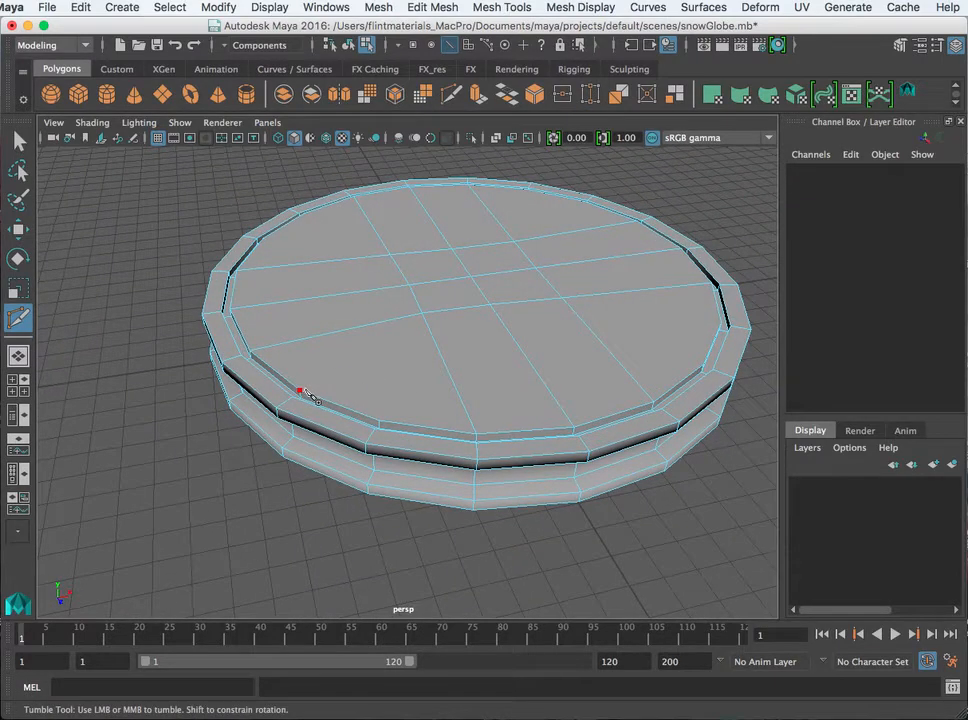
{"action": "left_click", "coordinate": [299, 390]}
{"action": "scroll", "coordinate": [370, 384], "scroll_direction": "up", "scroll_amount": 4}
{"action": "left_click_drag", "start_coordinate": [367, 391], "coordinate": [328, 427], "text": "alt"}
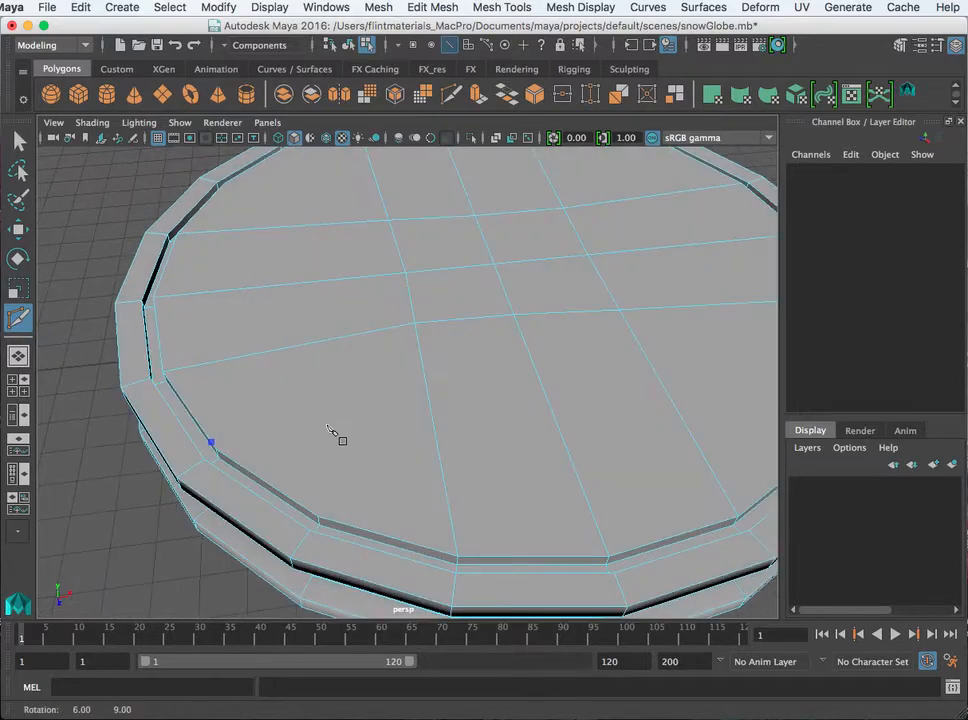
{"action": "middle_click_drag", "start_coordinate": [273, 449], "coordinate": [363, 387], "text": "alt"}
{"action": "scroll", "coordinate": [360, 383], "scroll_direction": "up", "scroll_amount": 4}
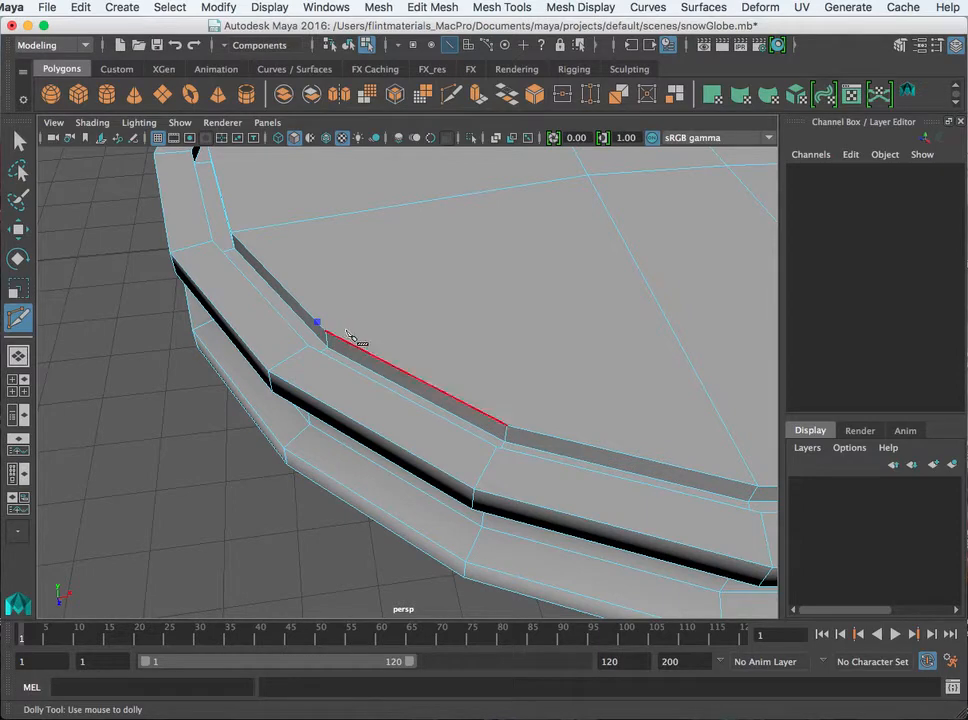
{"action": "left_click", "coordinate": [328, 331]}
{"action": "key", "text": "Escape"}
Step: Cut a fourth parallel edge outside the central three-by-three grid, joining the next pair of opposite rim vertices through the three crossing edges
{"action": "left_click", "coordinate": [328, 331]}
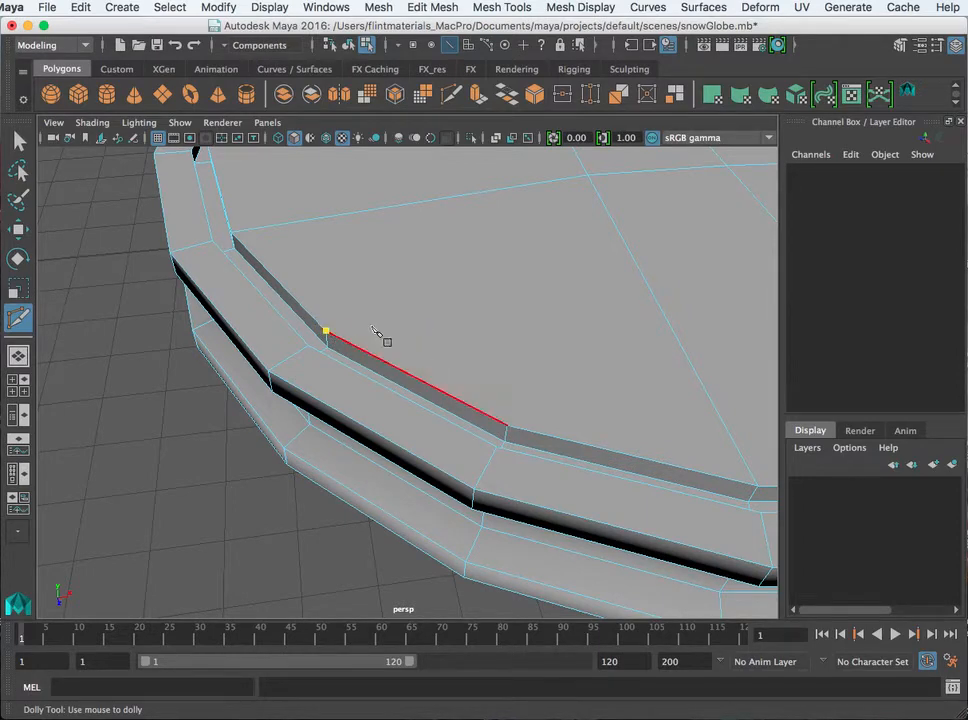
{"action": "left_click", "coordinate": [655, 299]}
{"action": "middle_click_drag", "start_coordinate": [720, 287], "coordinate": [423, 328], "text": "alt"}
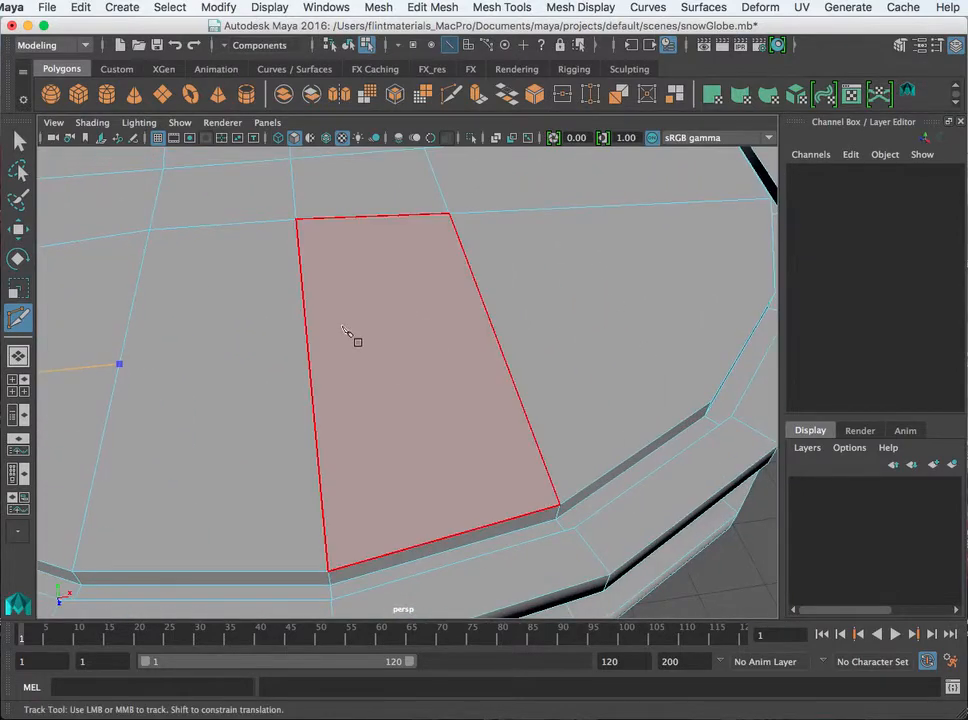
{"action": "left_click", "coordinate": [308, 341]}
{"action": "left_click", "coordinate": [491, 325]}
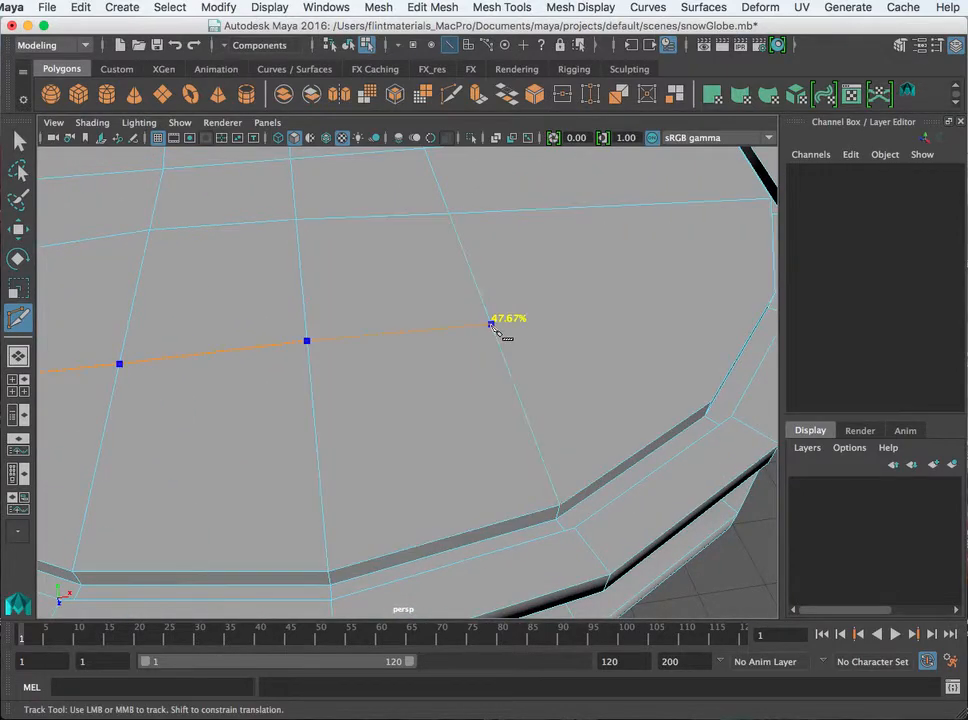
{"action": "scroll", "coordinate": [620, 323], "scroll_direction": "down", "scroll_amount": 3}
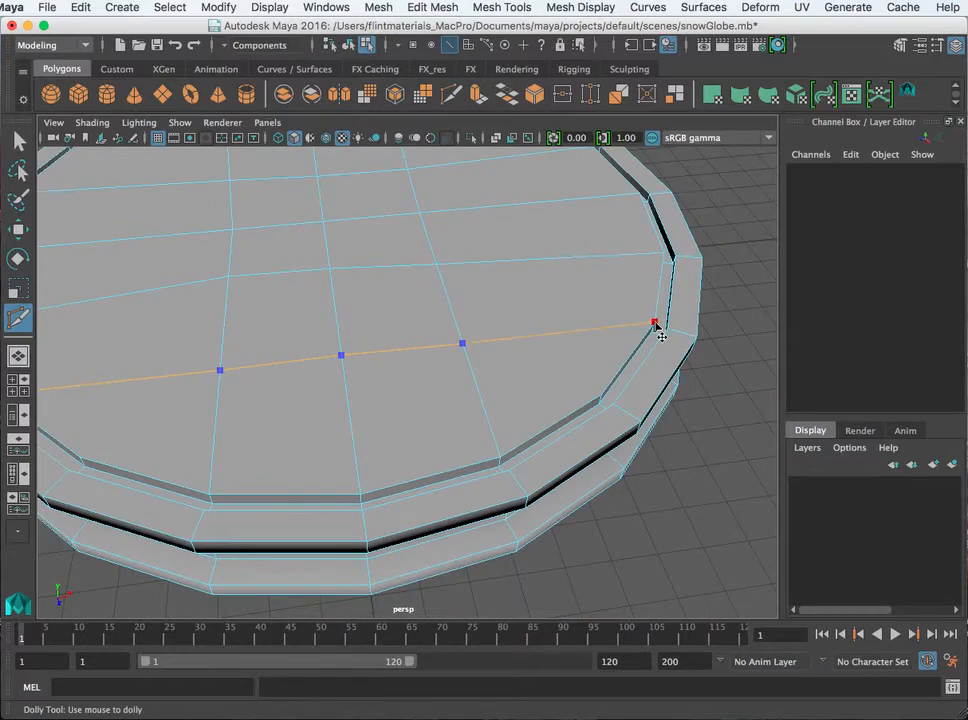
{"action": "key", "text": "Return"}
Step: Cut a fifth parallel edge on the opposite outer side of the cap through the three crossing edges, and return to the Select tool
{"action": "scroll", "coordinate": [510, 335], "scroll_direction": "down", "scroll_amount": 5}
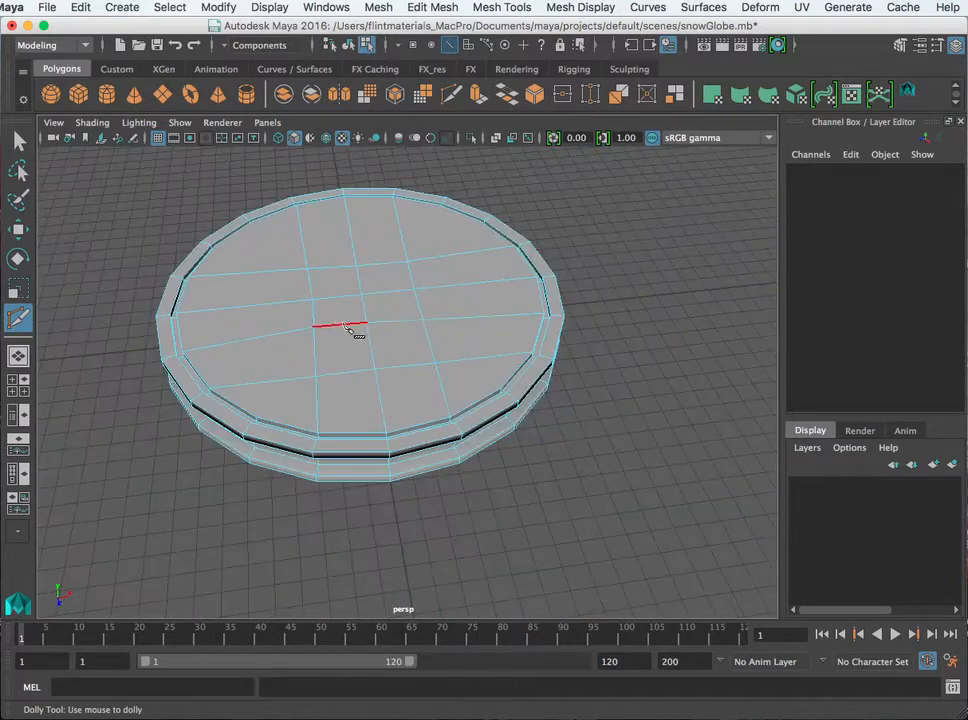
{"action": "left_click_drag", "start_coordinate": [350, 333], "coordinate": [614, 374], "text": "alt"}
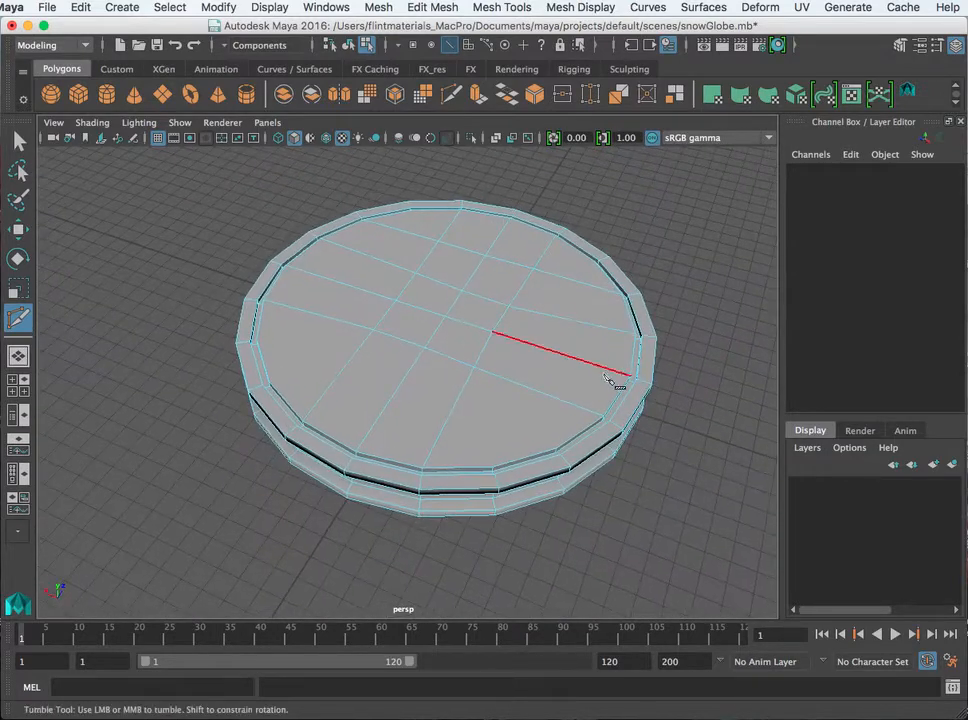
{"action": "left_click", "coordinate": [556, 449]}
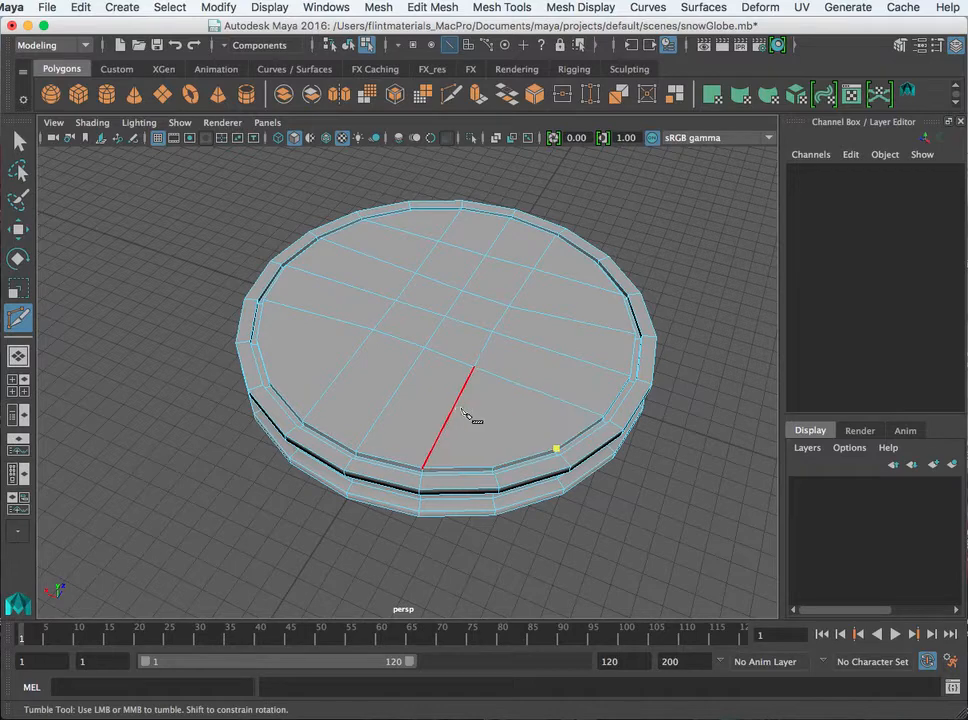
{"action": "left_click", "coordinate": [397, 389]}
{"action": "left_click", "coordinate": [344, 369]}
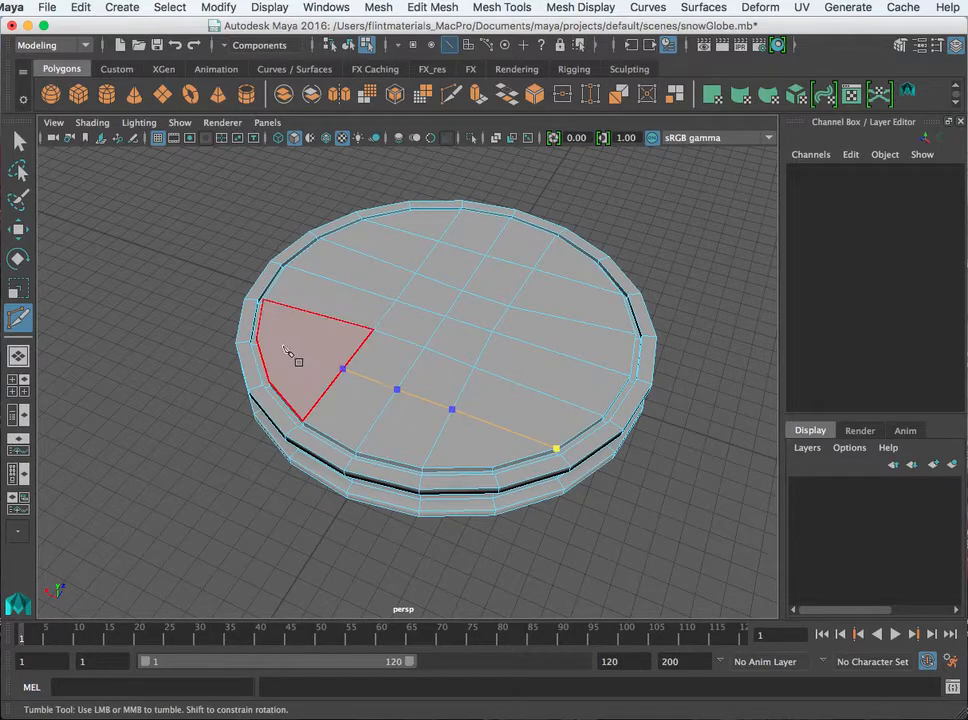
{"action": "left_click", "coordinate": [257, 341]}
{"action": "key", "text": "Return"}
{"action": "left_click", "coordinate": [564, 337]}
{"action": "left_click_drag", "start_coordinate": [573, 343], "coordinate": [473, 344], "text": "alt"}
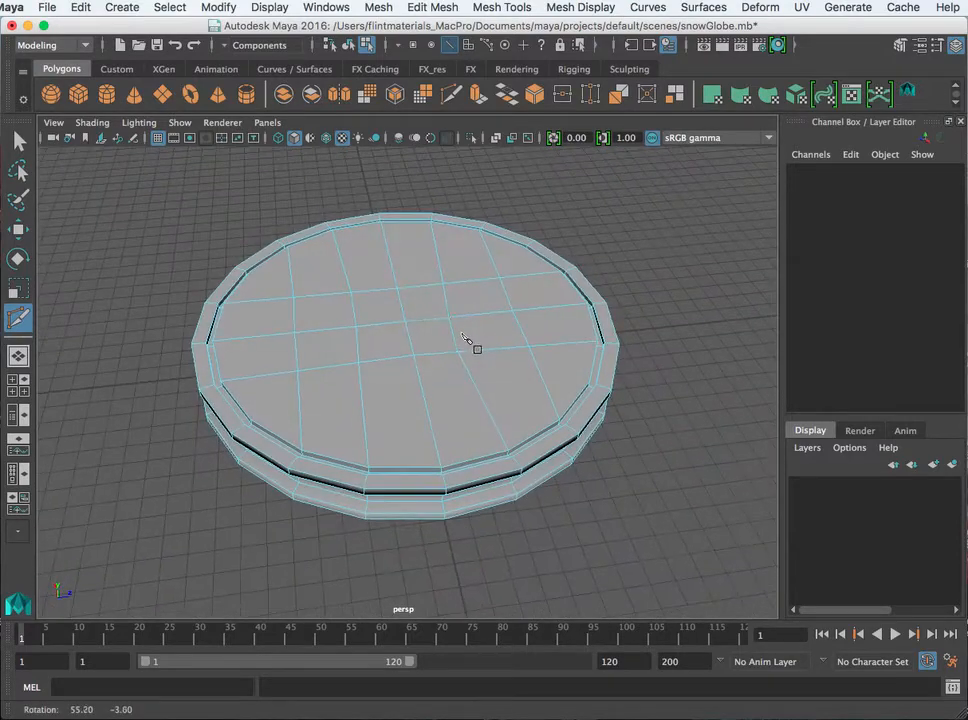
{"action": "left_click", "coordinate": [19, 140]}
Step: Examine the grid of cut edges on the cap from several angles for uneven lines
{"action": "scroll", "coordinate": [462, 320], "scroll_direction": "up", "scroll_amount": 3}
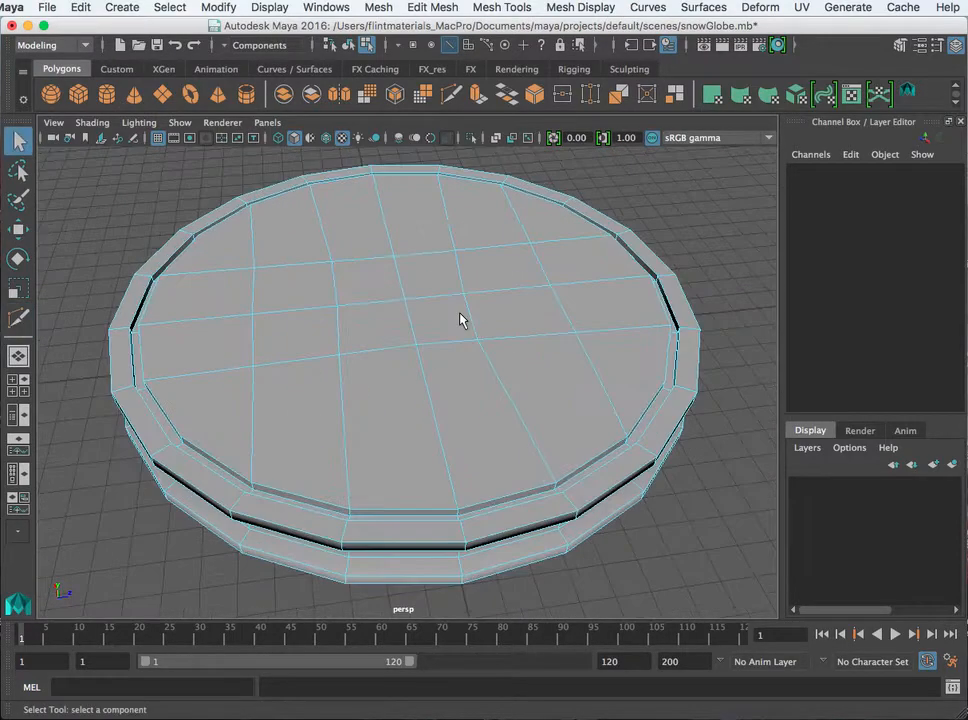
{"action": "left_click", "coordinate": [510, 335]}
{"action": "scroll", "coordinate": [504, 352], "scroll_direction": "down", "scroll_amount": 3}
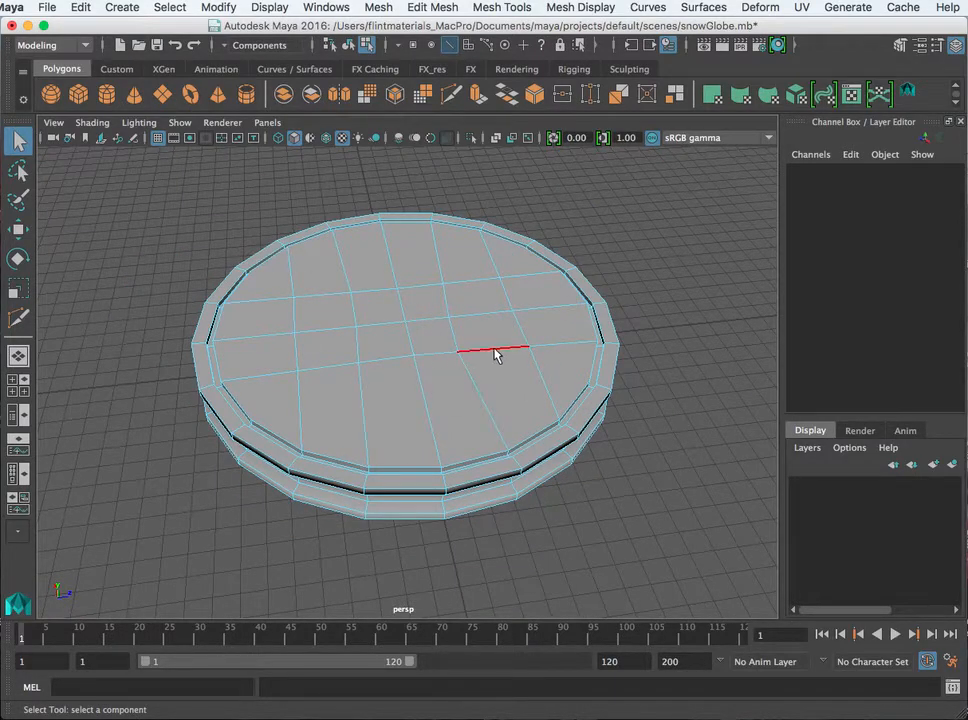
{"action": "left_click_drag", "start_coordinate": [433, 360], "coordinate": [488, 352], "text": "alt"}
{"action": "scroll", "coordinate": [547, 357], "scroll_direction": "up", "scroll_amount": 5}
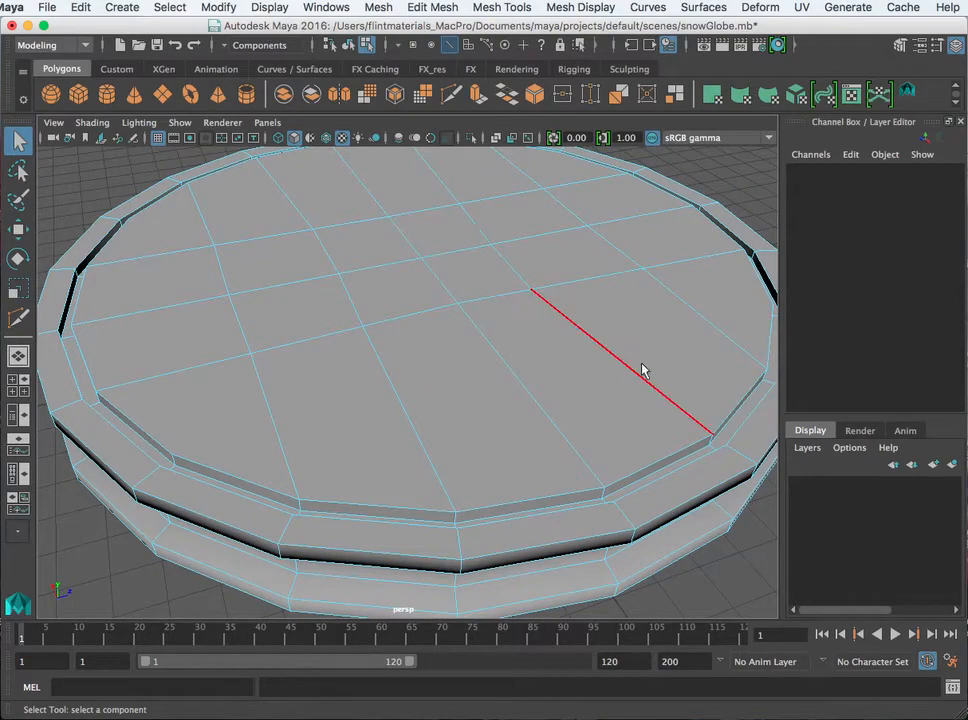
{"action": "scroll", "coordinate": [423, 283], "scroll_direction": "down", "scroll_amount": 3}
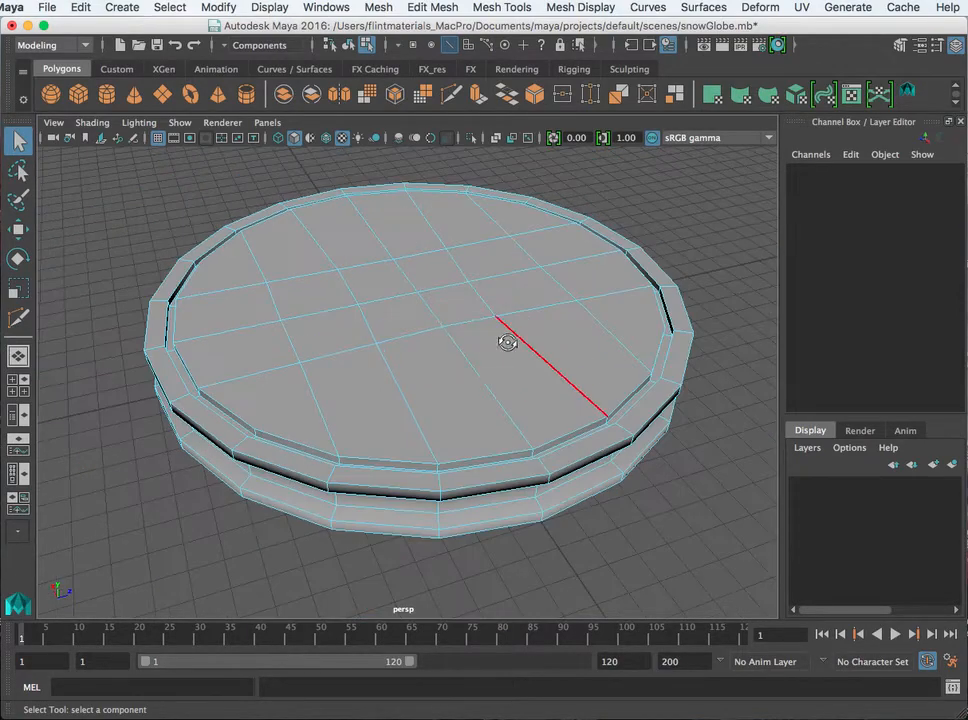
{"action": "mouse_move", "coordinate": [505, 341]}
{"action": "left_mouse_down", "text": "alt"}
{"action": "mouse_move", "coordinate": [508, 352]}
{"action": "mouse_move", "coordinate": [467, 341]}
{"action": "mouse_move", "coordinate": [513, 337]}
{"action": "left_mouse_up", "text": "alt"}
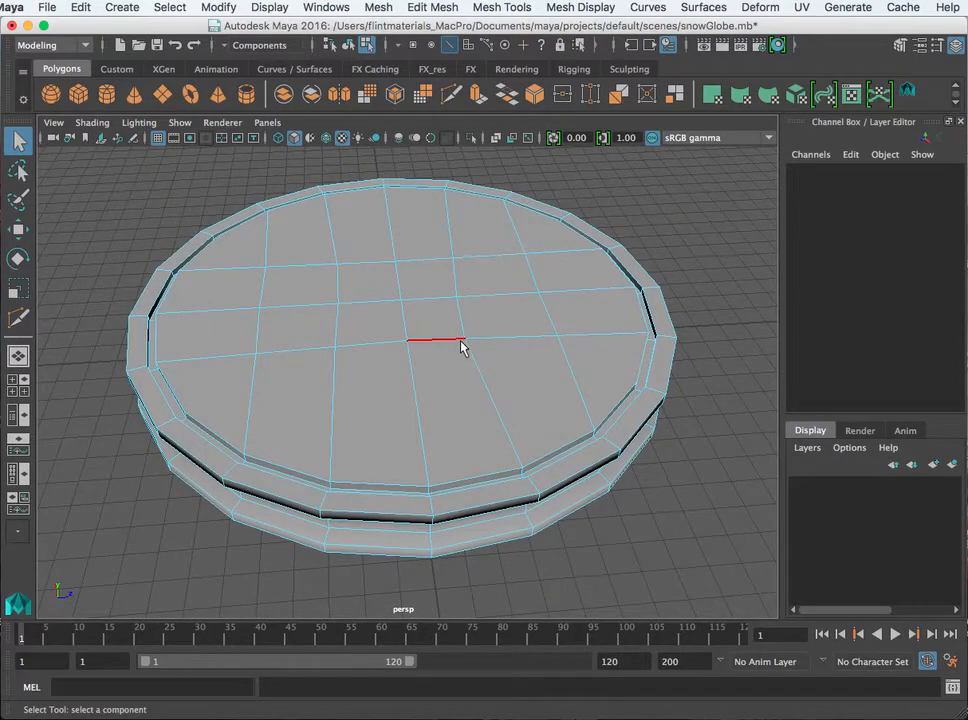
{"action": "left_click_drag", "start_coordinate": [462, 346], "coordinate": [472, 372], "text": "alt"}
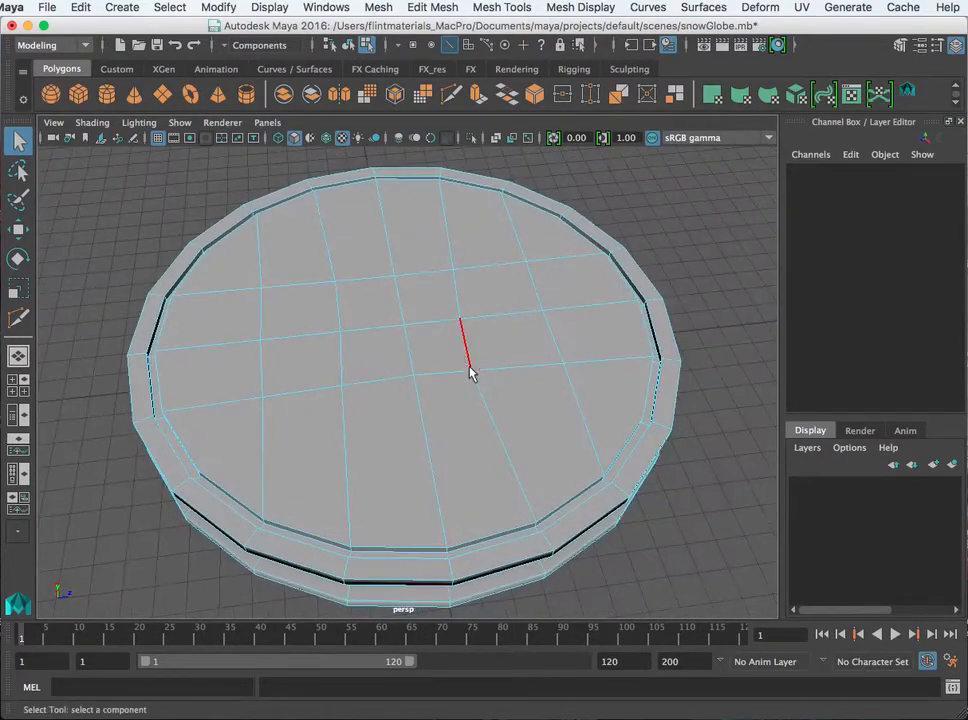
Step: In vertex mode, select the three inner grid vertices along one short cut line and scale them along Z to straighten it
{"action": "right_click", "coordinate": [472, 372]}
{"action": "right_click_drag", "start_coordinate": [472, 372], "coordinate": [455, 376]}
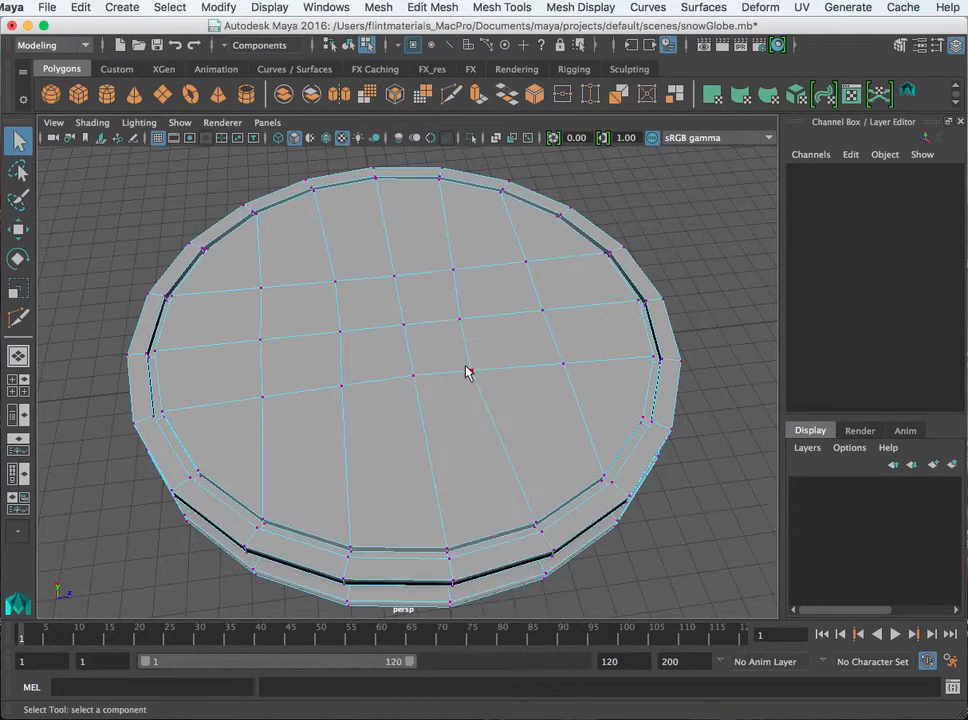
{"action": "left_click", "coordinate": [472, 371]}
{"action": "left_click", "coordinate": [459, 319], "text": "shift"}
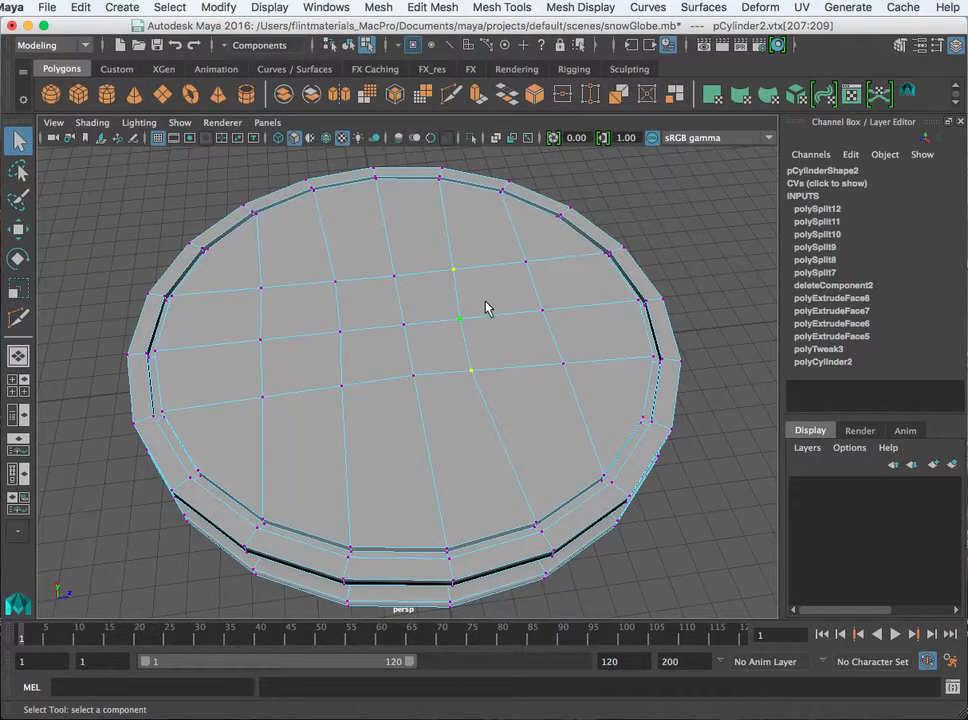
{"action": "key", "text": "r"}
{"action": "left_click_drag", "start_coordinate": [529, 309], "coordinate": [460, 322]}
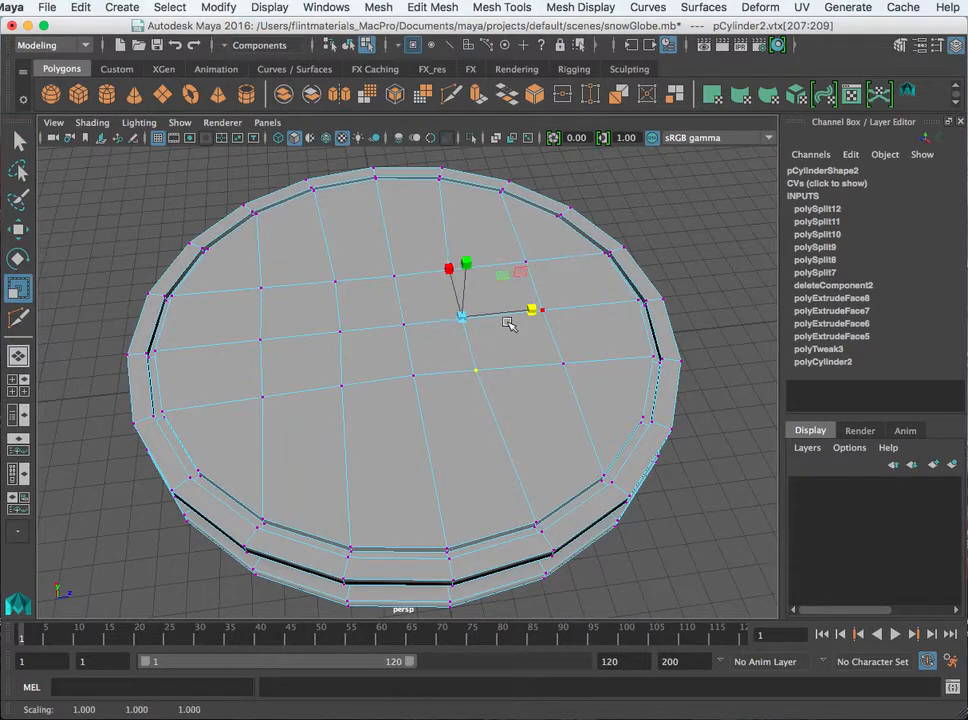
Step: Move the three vertices of the straightened short cut line slightly outward along Z, away from the cap's centre
{"action": "key", "text": "e"}
{"action": "key", "text": "w"}
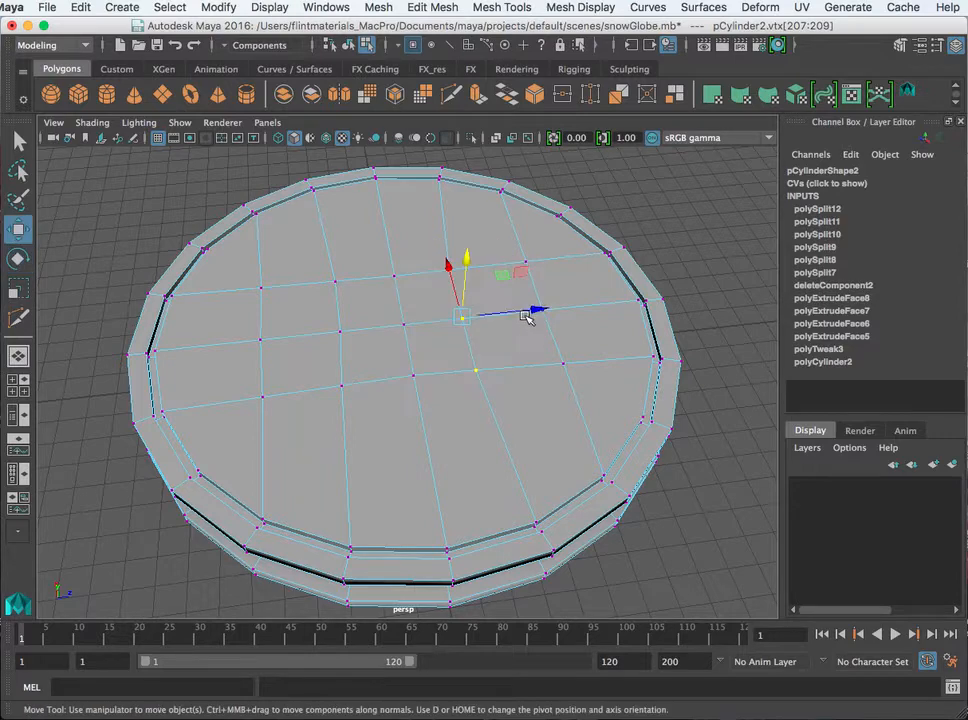
{"action": "left_click_drag", "start_coordinate": [538, 313], "coordinate": [555, 313]}
Step: Flatten the three vertices of the short cut line on the other side of the centre along Z, and move them outward to about Z -2.77 cm
{"action": "left_click", "coordinate": [335, 283]}
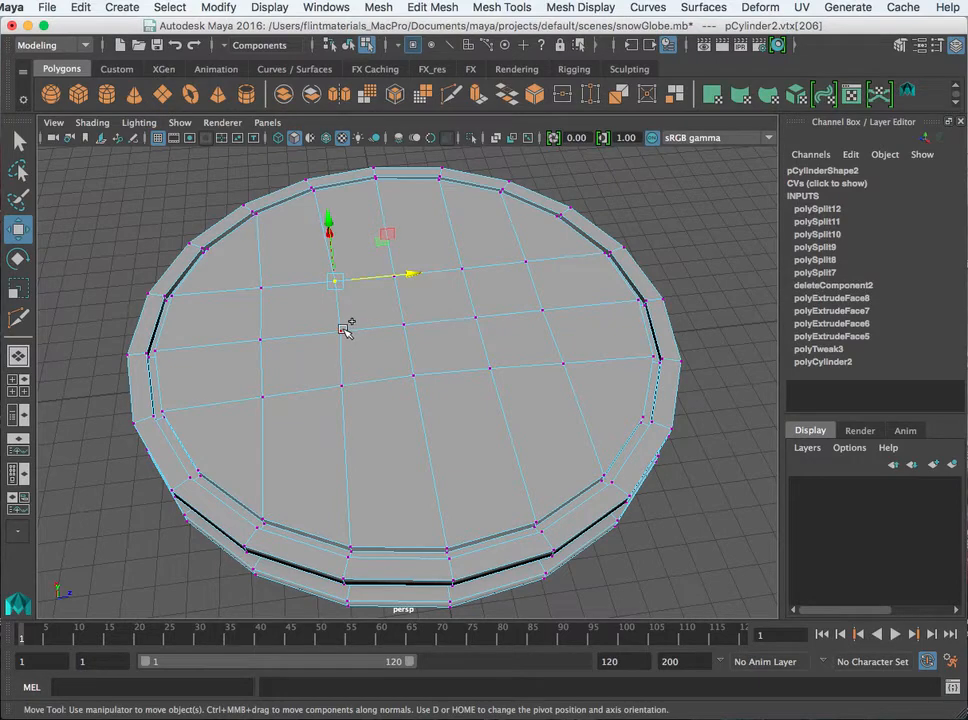
{"action": "left_click", "coordinate": [341, 330], "text": "shift"}
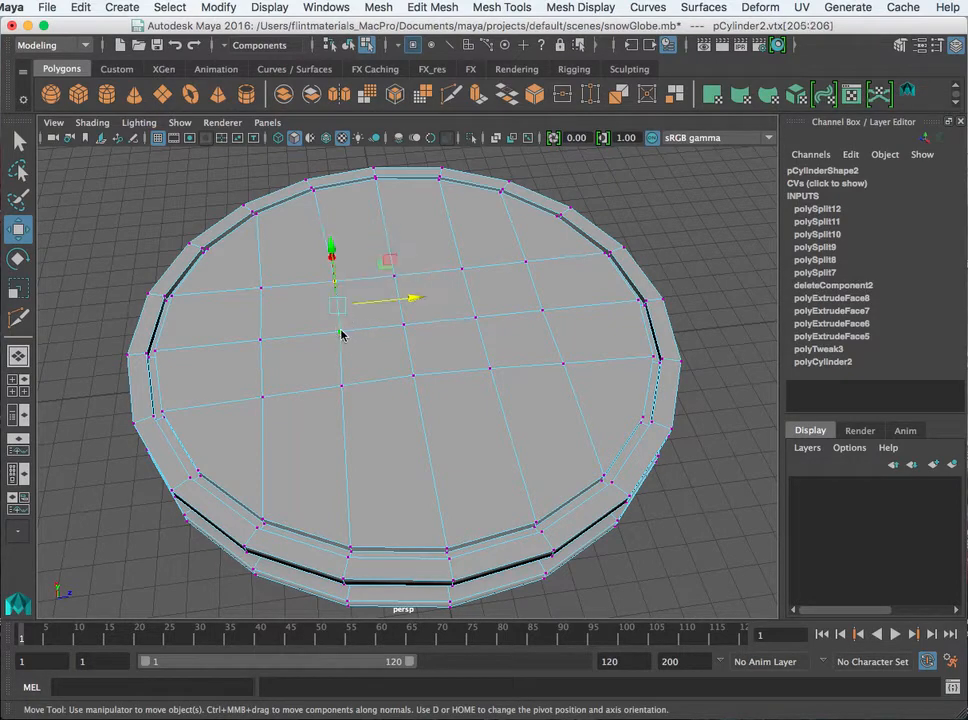
{"action": "left_click", "coordinate": [343, 386], "text": "shift"}
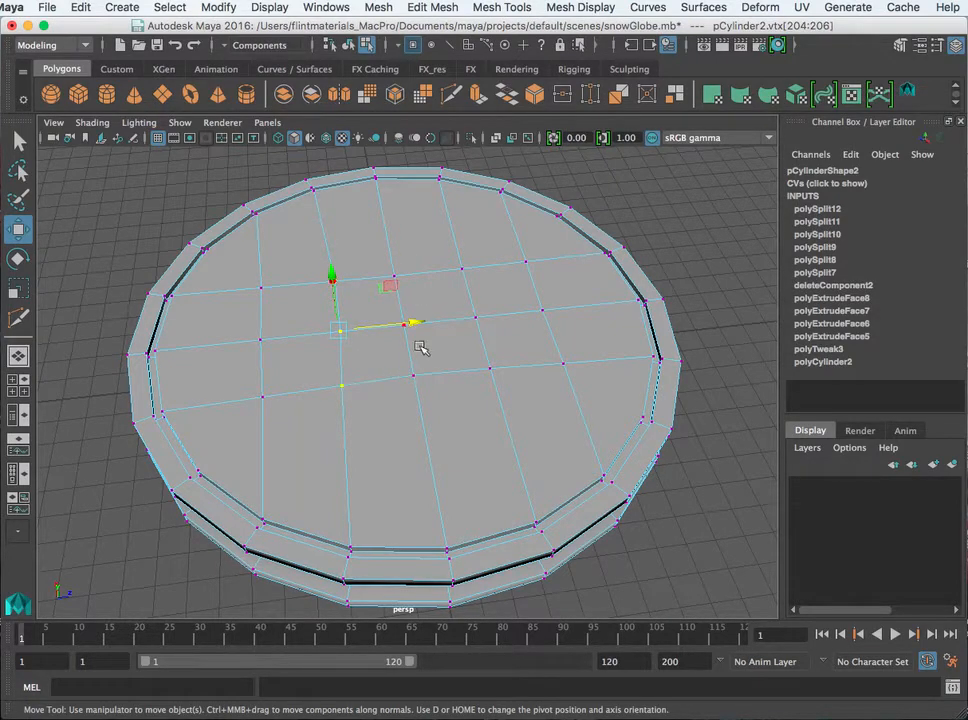
{"action": "key", "text": "r"}
{"action": "left_click_drag", "start_coordinate": [413, 327], "coordinate": [339, 333]}
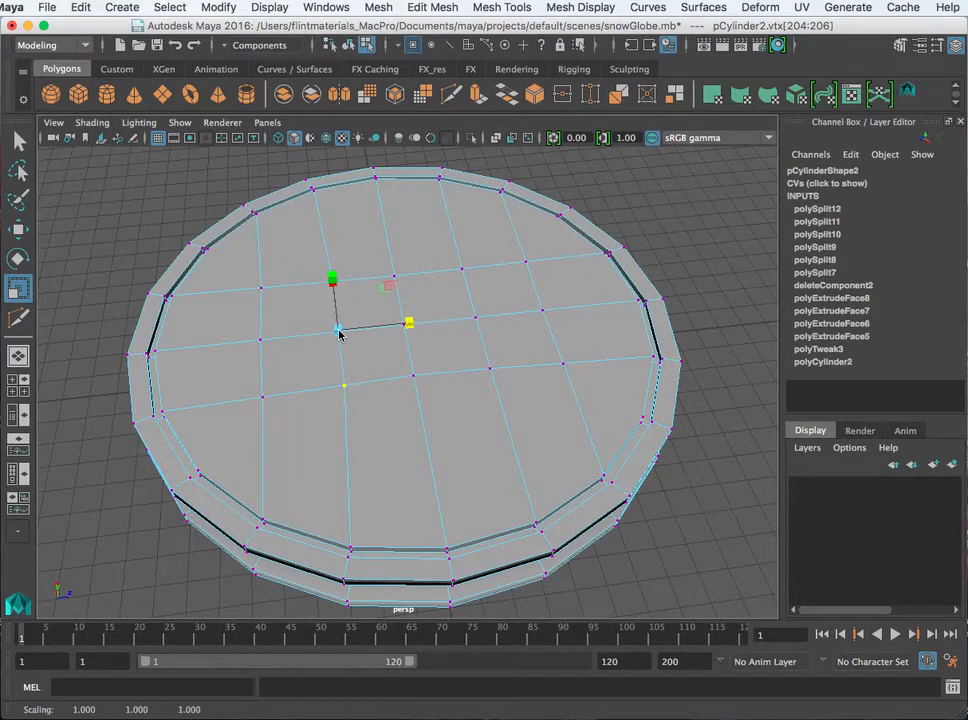
{"action": "key", "text": "w"}
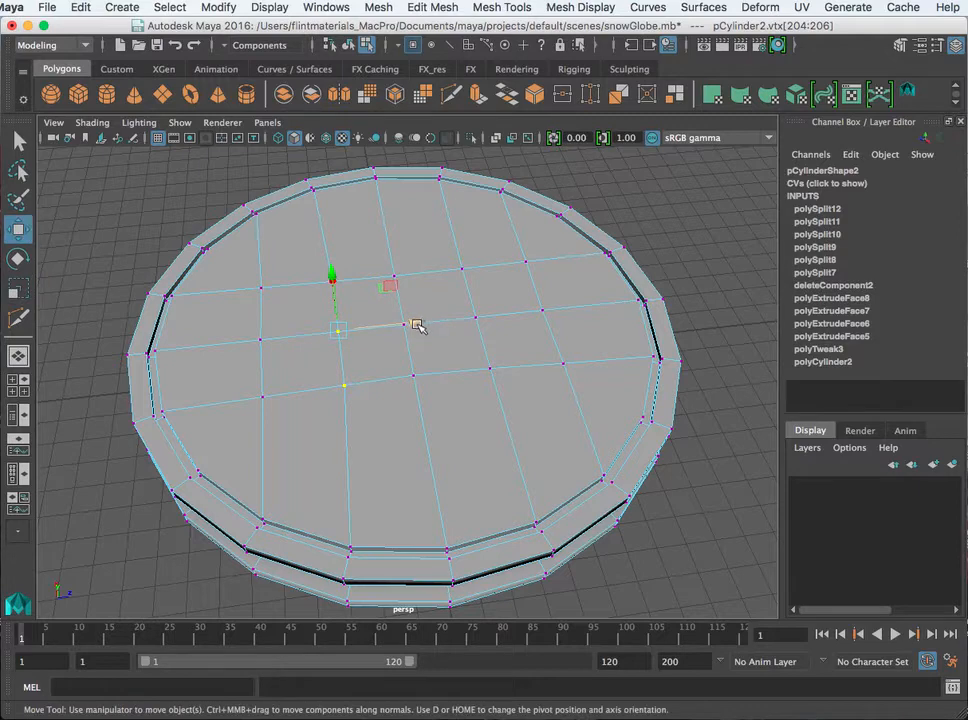
{"action": "left_click_drag", "start_coordinate": [417, 326], "coordinate": [410, 328]}
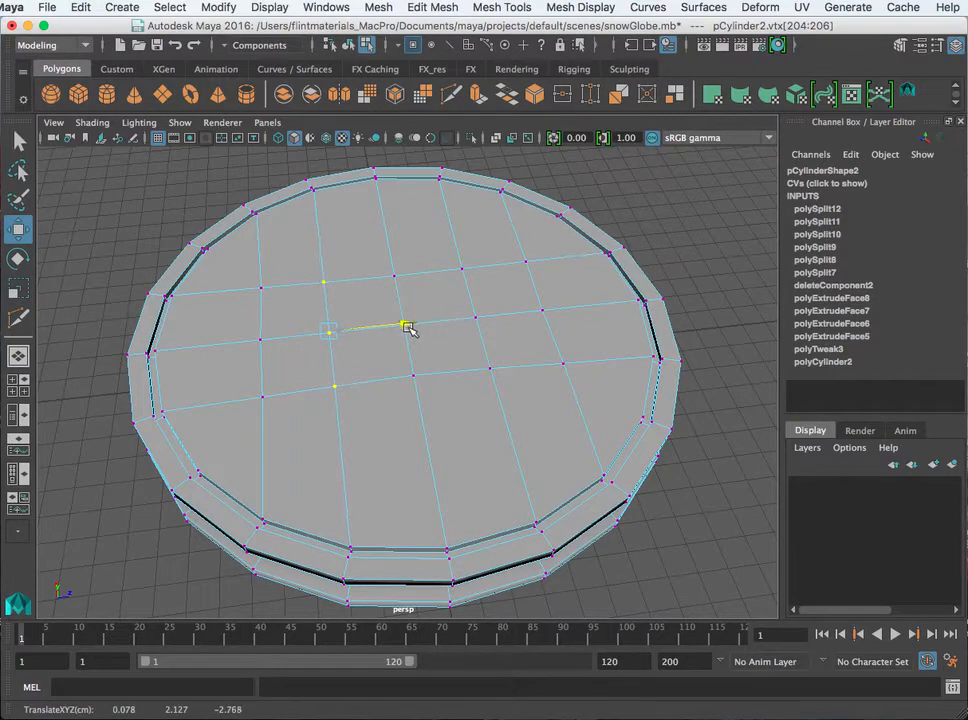
Step: Flatten the three vertices of the outermost short cut line on the same side along Z, and move them to about Z -5.28 cm
{"action": "left_click", "coordinate": [261, 290]}
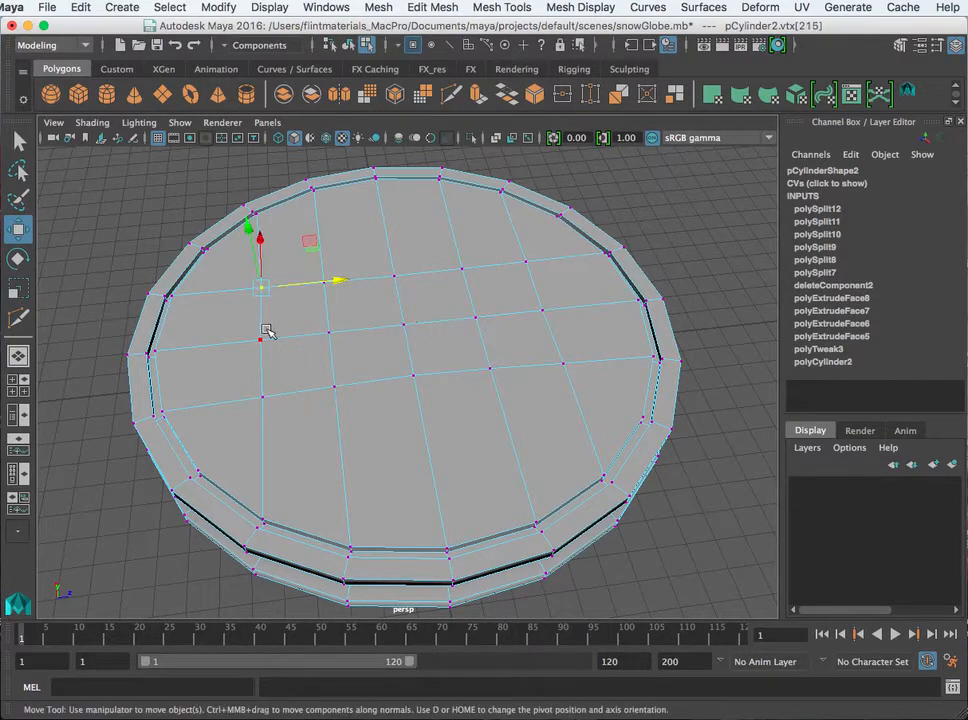
{"action": "left_click", "coordinate": [261, 339]}
{"action": "left_click", "coordinate": [262, 396]}
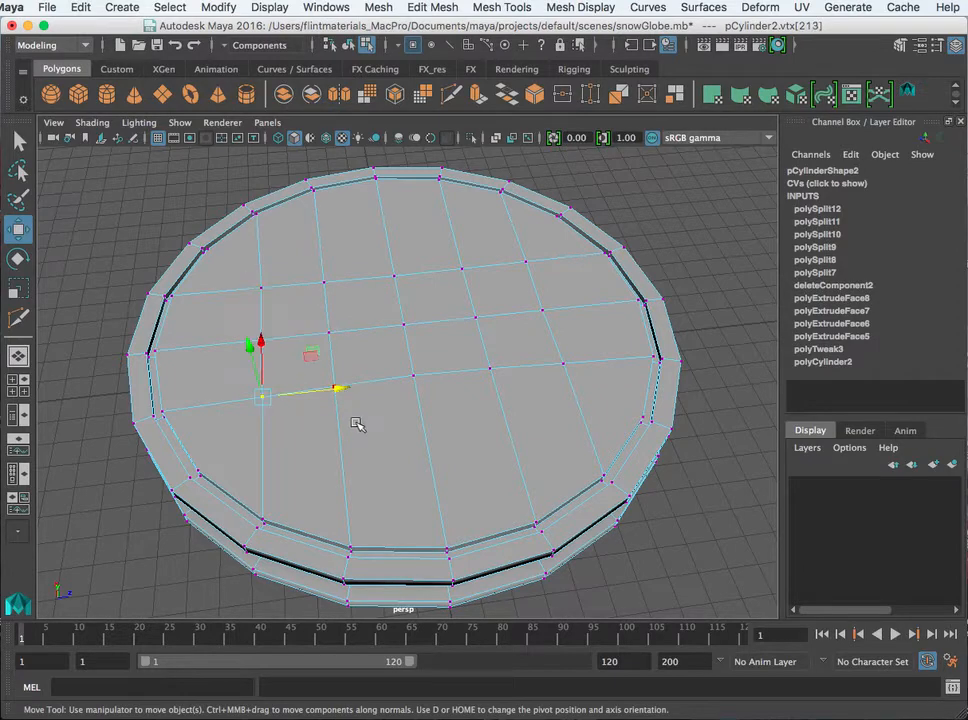
{"action": "left_click_drag", "start_coordinate": [338, 439], "coordinate": [296, 330], "text": "alt"}
{"action": "left_click", "coordinate": [264, 283]}
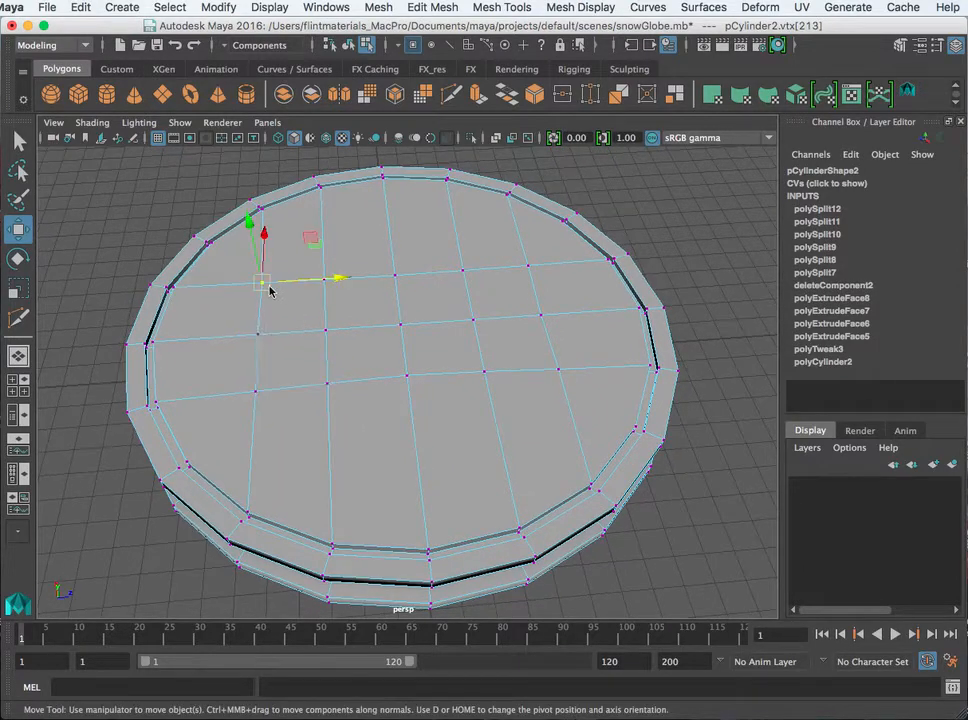
{"action": "left_click", "coordinate": [260, 334], "text": "shift"}
{"action": "left_click", "coordinate": [262, 393], "text": "shift"}
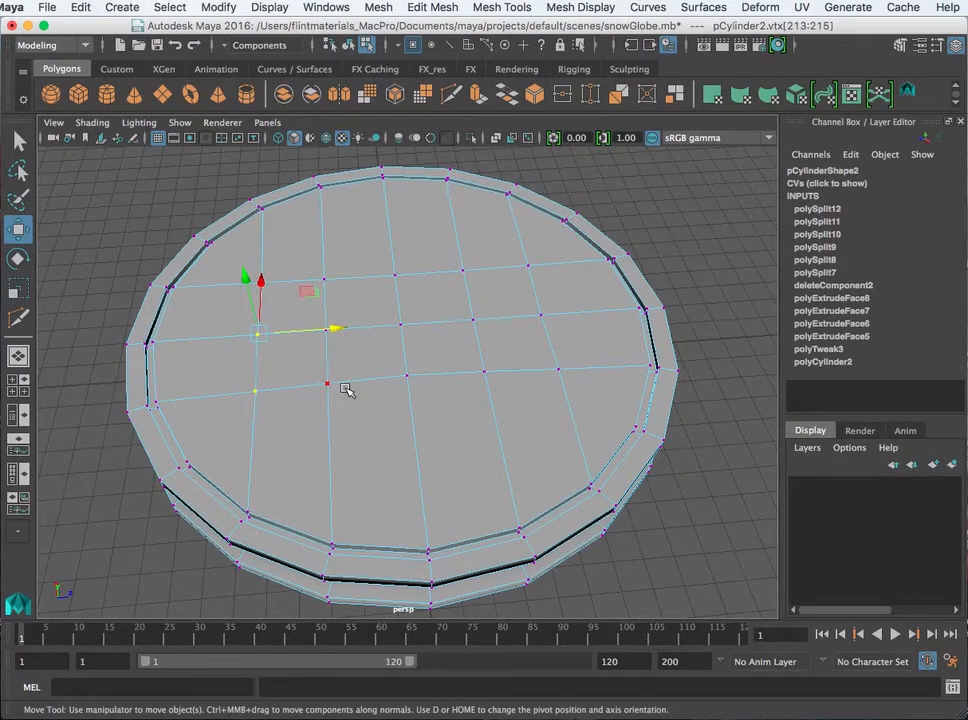
{"action": "key", "text": "r"}
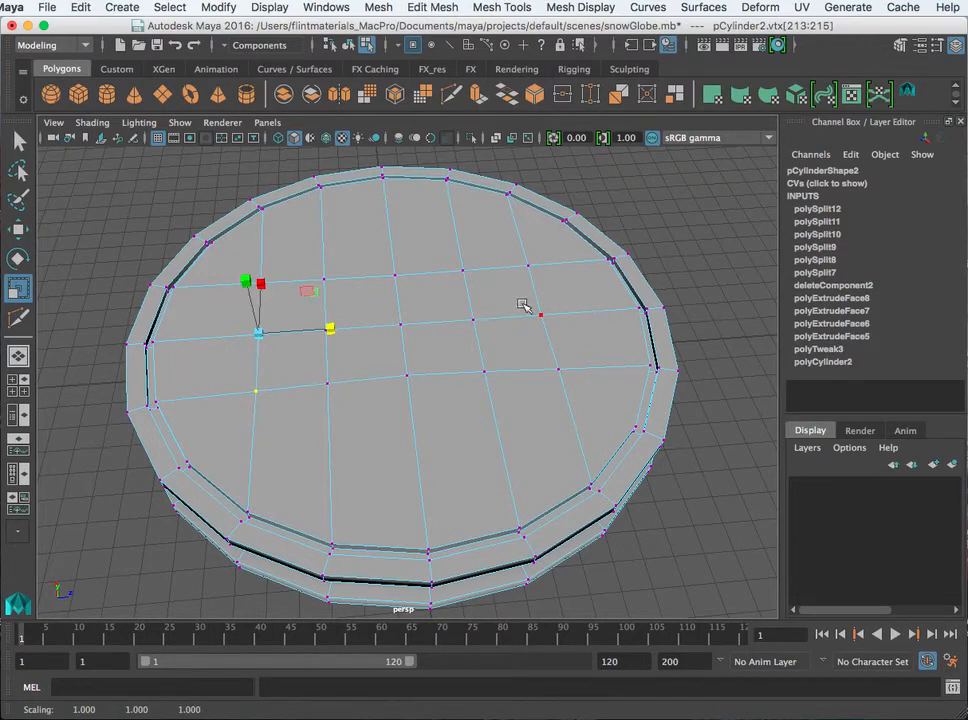
{"action": "key", "text": "w"}
{"action": "left_click_drag", "start_coordinate": [338, 328], "coordinate": [336, 330]}
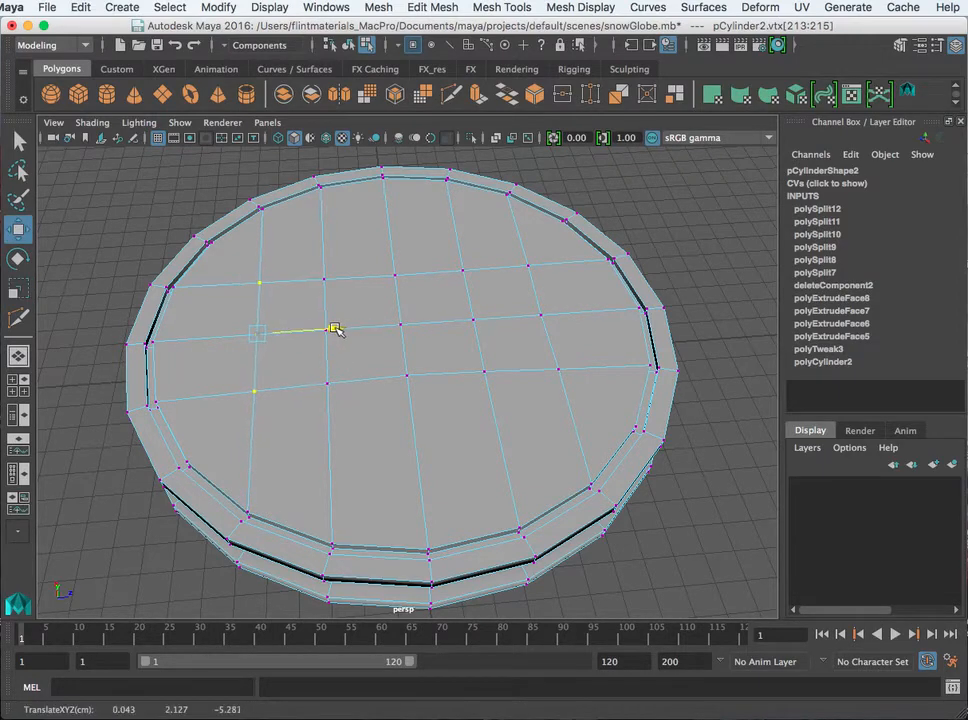
Step: Select the three vertices of the opposite outermost short cut line and scale them along Z to straighten it
{"action": "left_click_drag", "start_coordinate": [488, 374], "coordinate": [503, 352], "text": "alt"}
{"action": "left_click", "coordinate": [533, 310]}
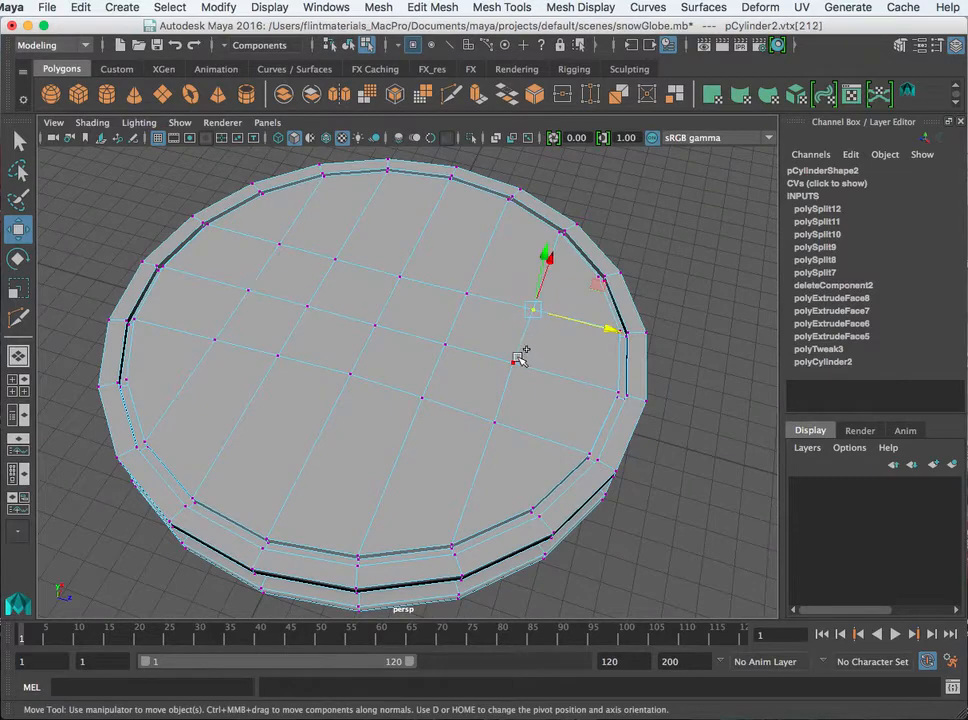
{"action": "left_click", "coordinate": [511, 369], "text": "shift"}
{"action": "left_click", "coordinate": [496, 422], "text": "shift"}
{"action": "key", "text": "r"}
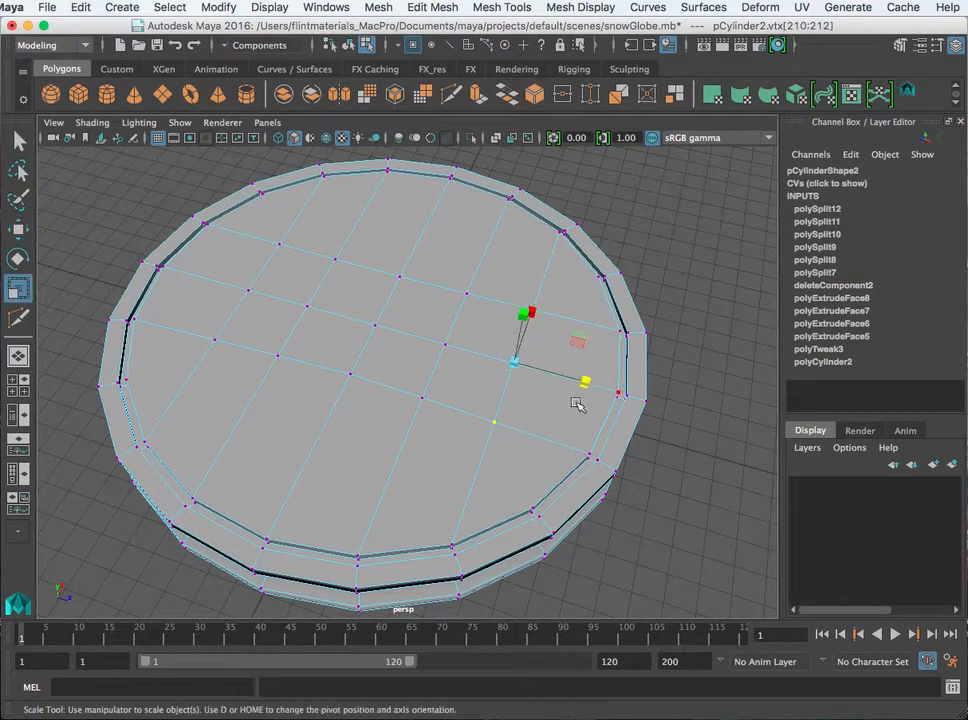
{"action": "left_click", "coordinate": [585, 383]}
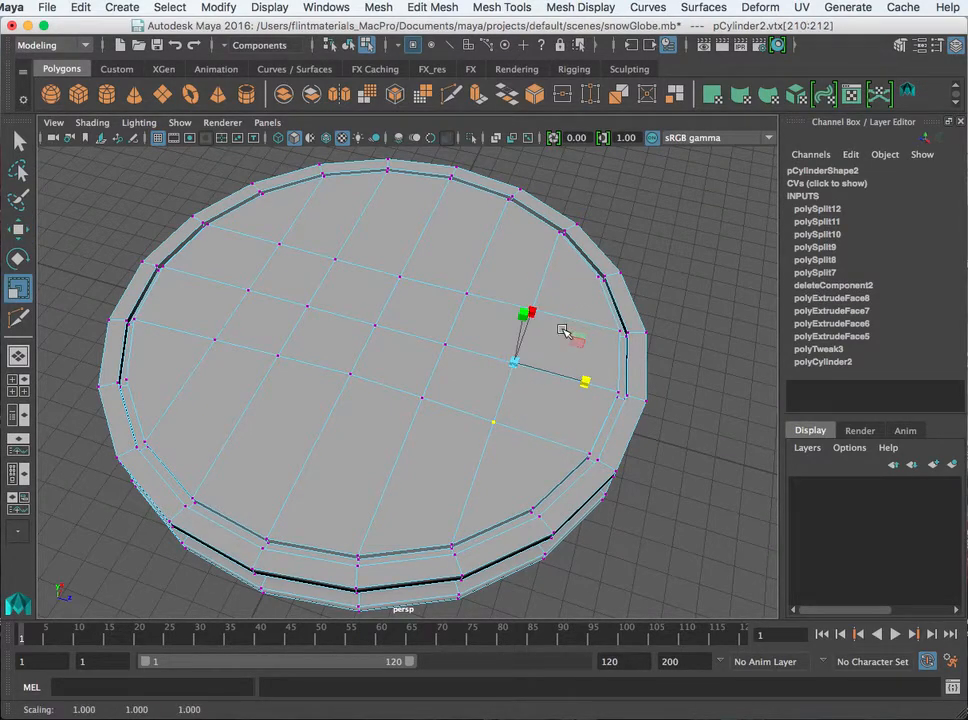
Step: Select the five inner vertices along one long outer cut line, flatten them along X, and move them outward to about X -2.91 cm
{"action": "left_click_drag", "start_coordinate": [490, 477], "coordinate": [551, 194], "text": "alt"}
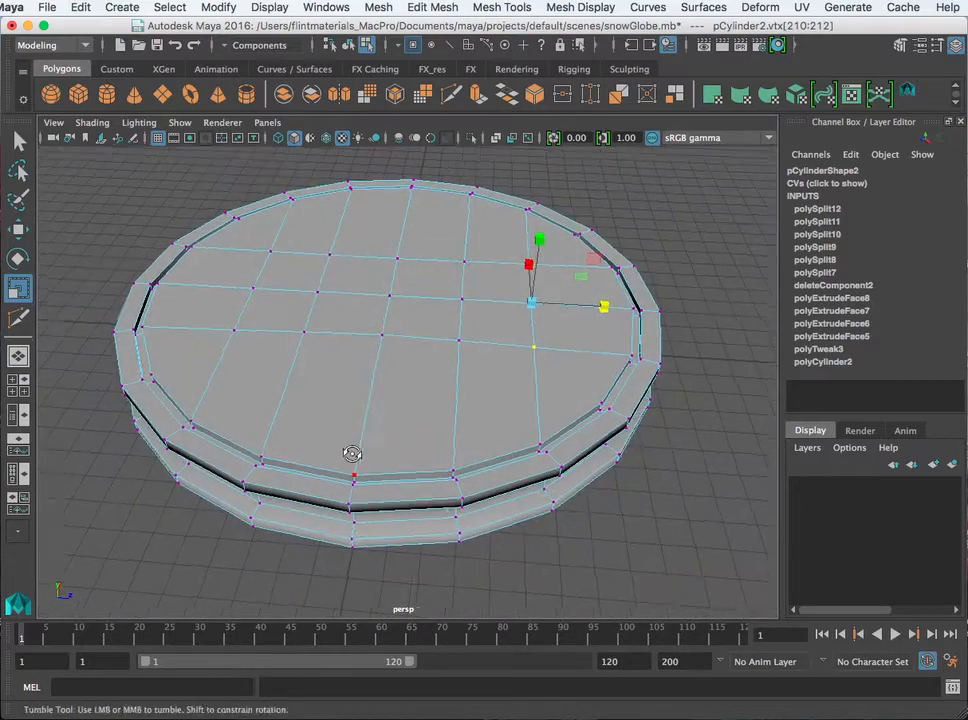
{"action": "left_click_drag", "start_coordinate": [352, 454], "coordinate": [514, 399], "text": "alt"}
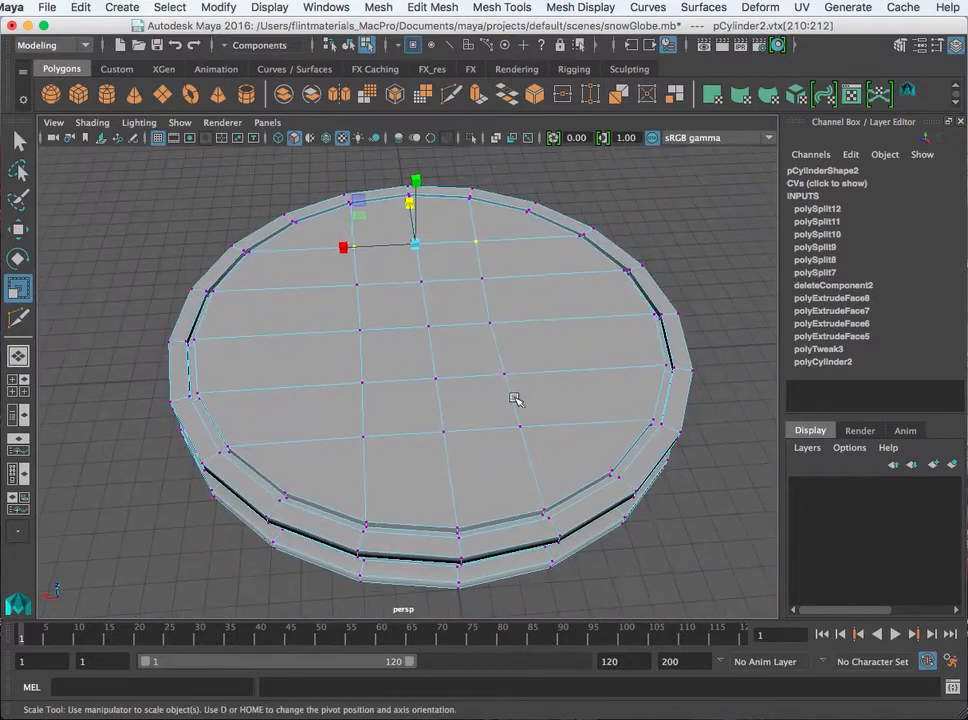
{"action": "left_click", "coordinate": [479, 248]}
{"action": "left_click", "coordinate": [484, 276], "text": "shift"}
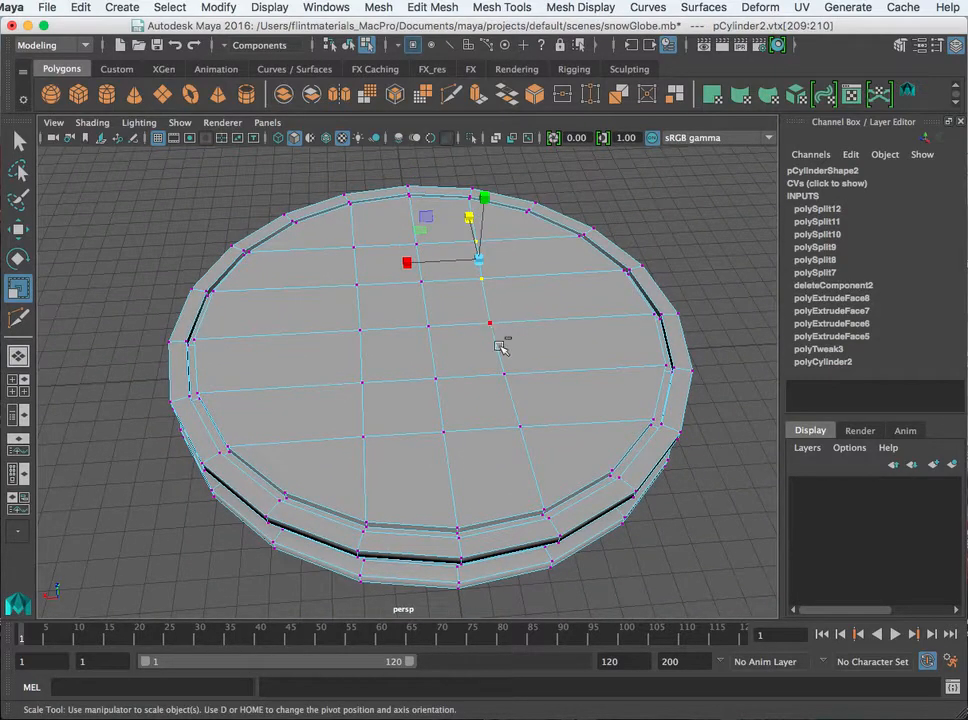
{"action": "left_click", "coordinate": [499, 342]}
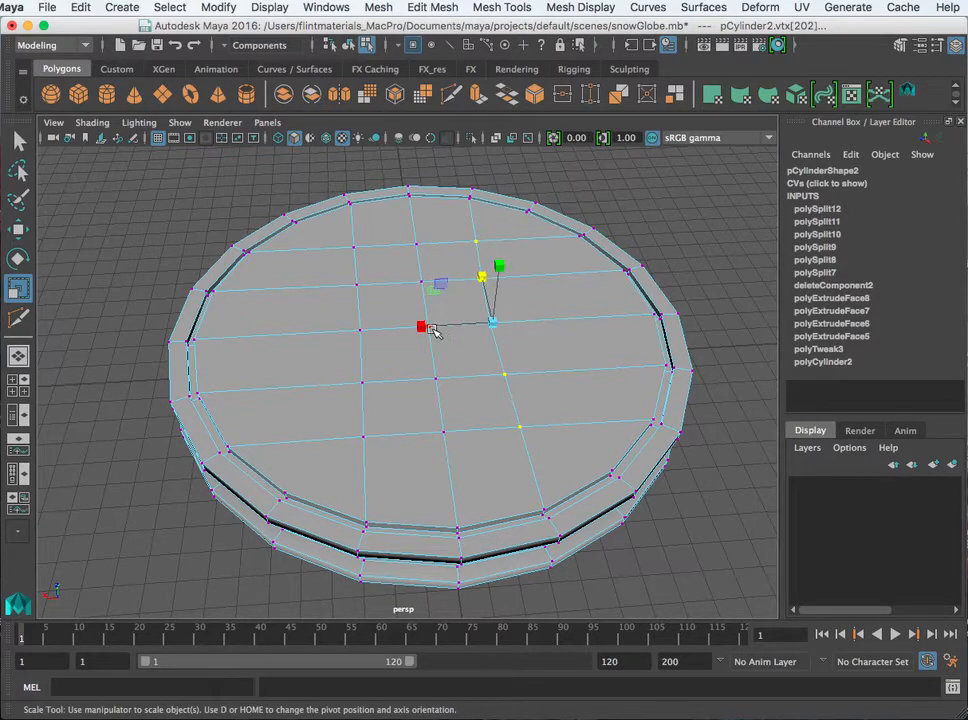
{"action": "left_click_drag", "start_coordinate": [432, 331], "coordinate": [505, 332]}
{"action": "key", "text": "w"}
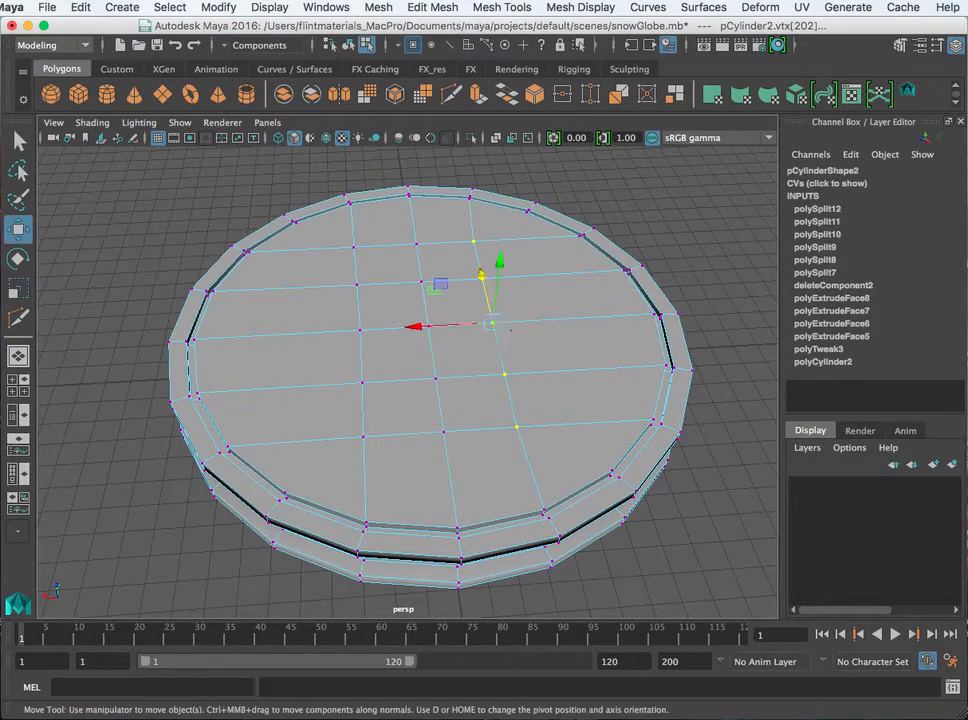
{"action": "left_click_drag", "start_coordinate": [418, 325], "coordinate": [424, 325]}
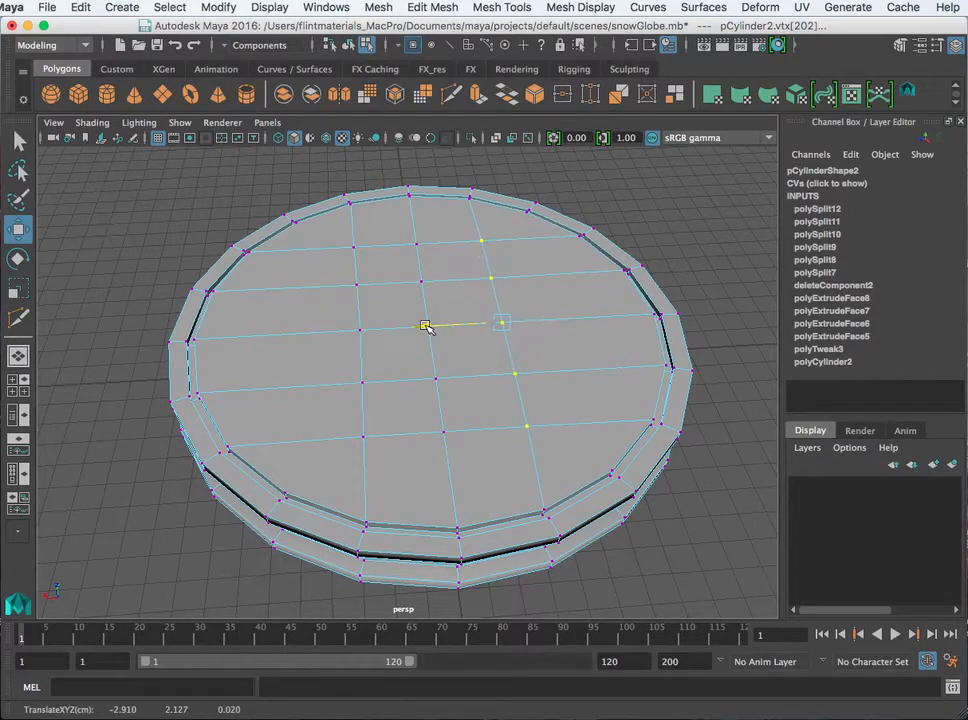
Step: Flatten the five inner vertices of the opposite long cut line along X, and move them outward to about X 2.82 cm
{"action": "left_click", "coordinate": [353, 246]}
{"action": "left_click", "coordinate": [357, 285], "text": "shift"}
{"action": "left_click", "coordinate": [360, 331], "text": "shift"}
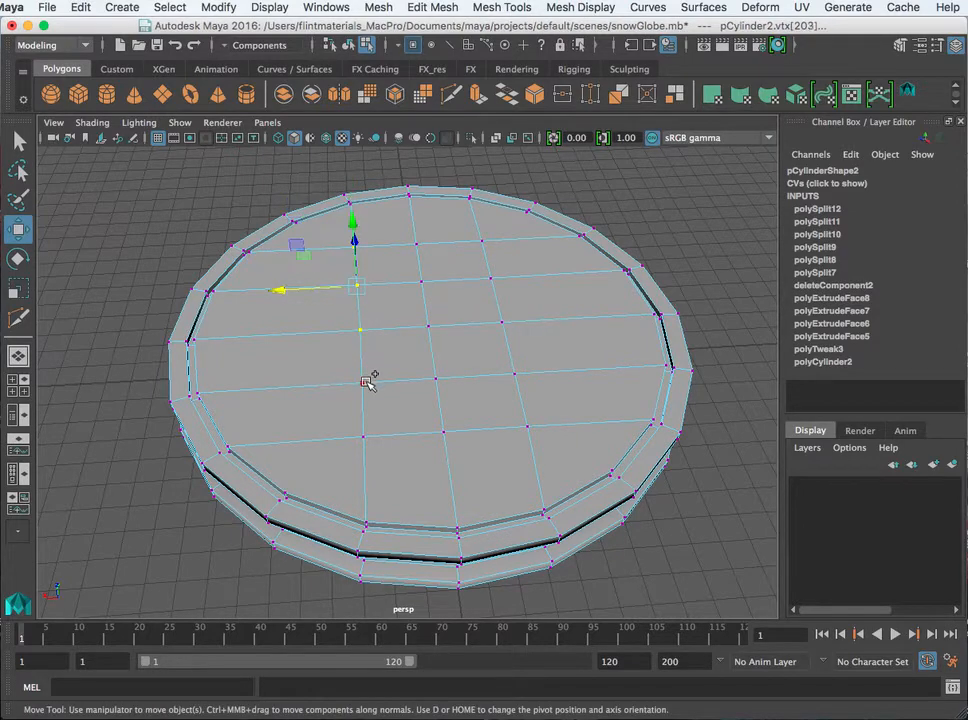
{"action": "left_click", "coordinate": [363, 383], "text": "shift"}
{"action": "left_click", "coordinate": [364, 437], "text": "shift"}
{"action": "key", "text": "r"}
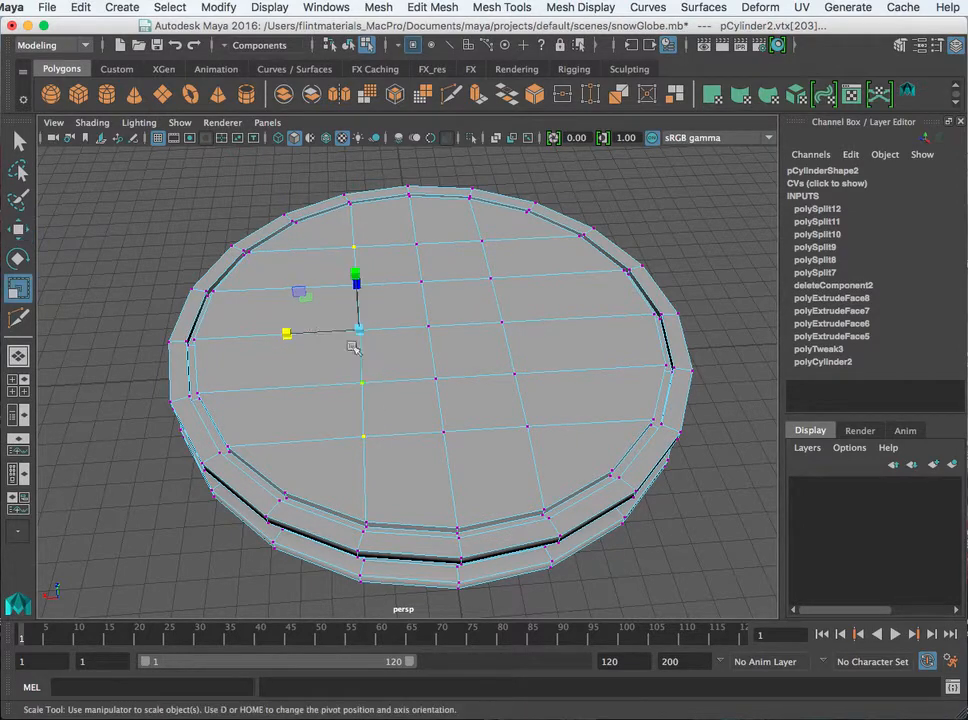
{"action": "left_click", "coordinate": [291, 334]}
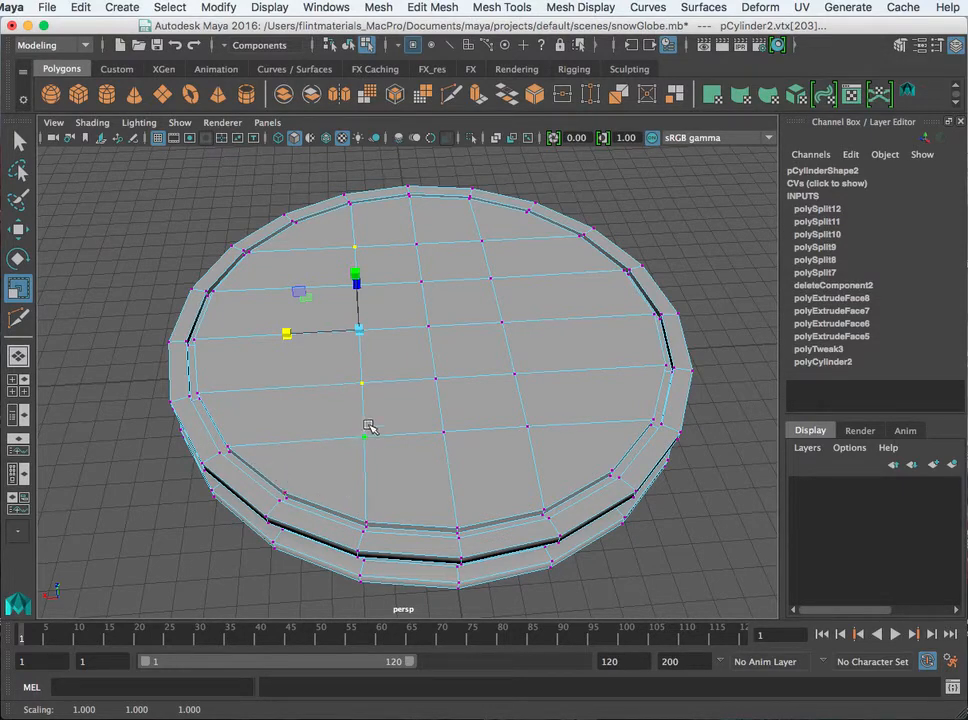
{"action": "key", "text": "w"}
{"action": "left_click_drag", "start_coordinate": [283, 332], "coordinate": [277, 335]}
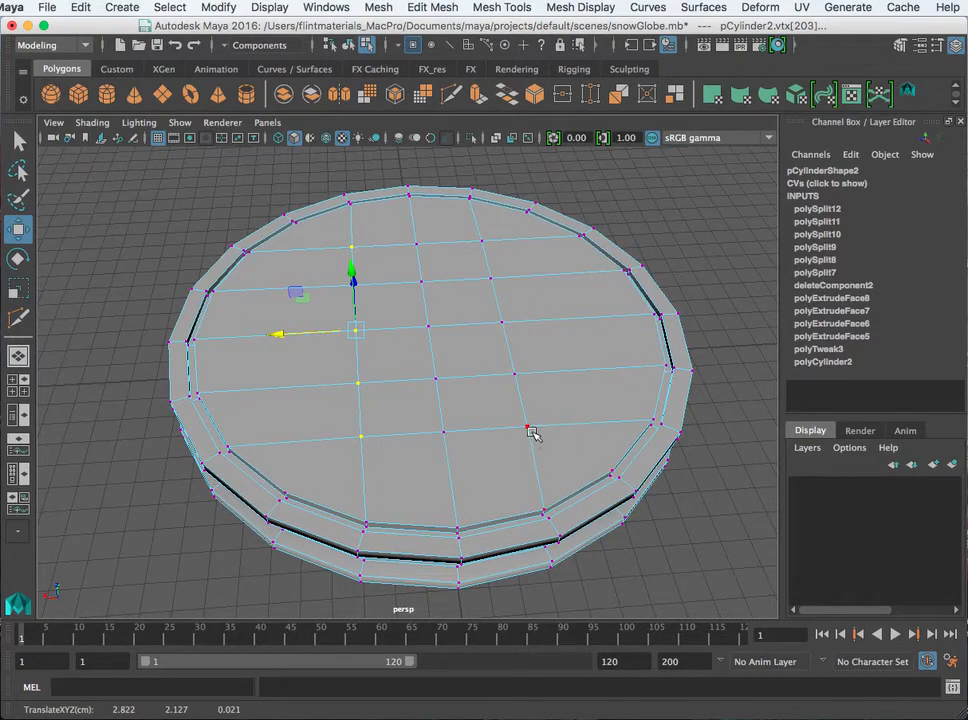
Step: Select the middle three vertices on each of the two long outer cut lines and scale them outward along X
{"action": "left_click", "coordinate": [493, 277]}
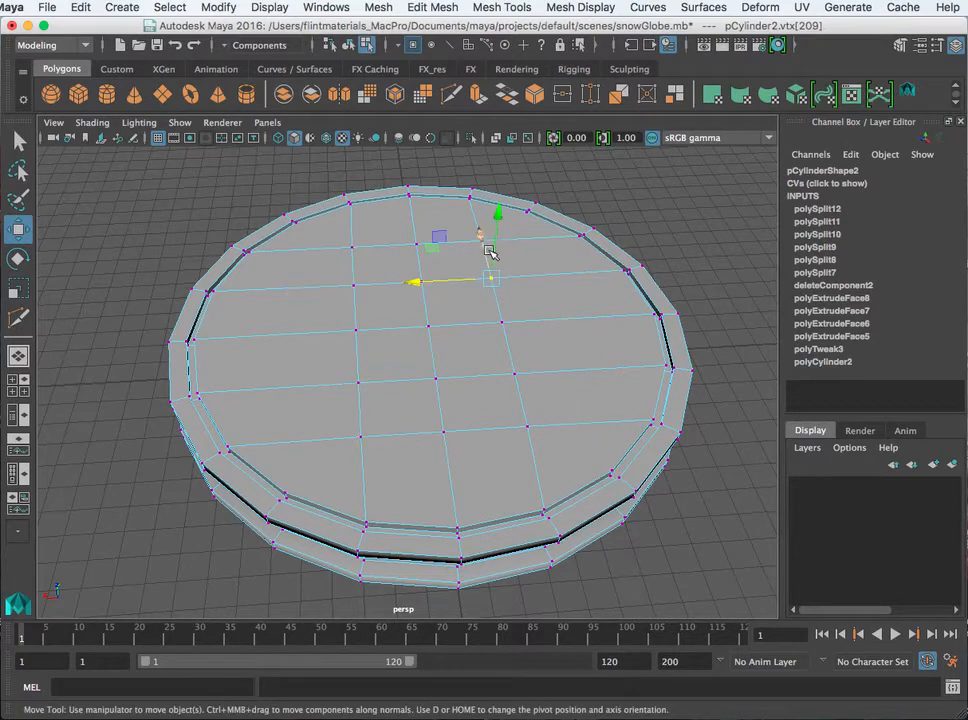
{"action": "left_click", "coordinate": [353, 286], "text": "shift"}
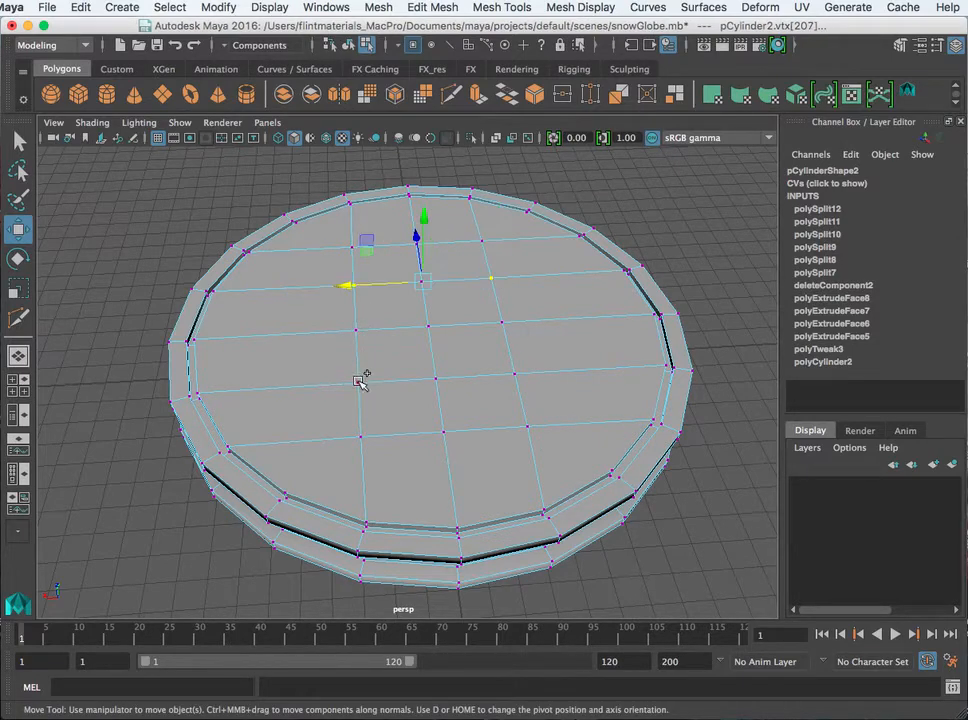
{"action": "left_click", "coordinate": [360, 383], "text": "shift"}
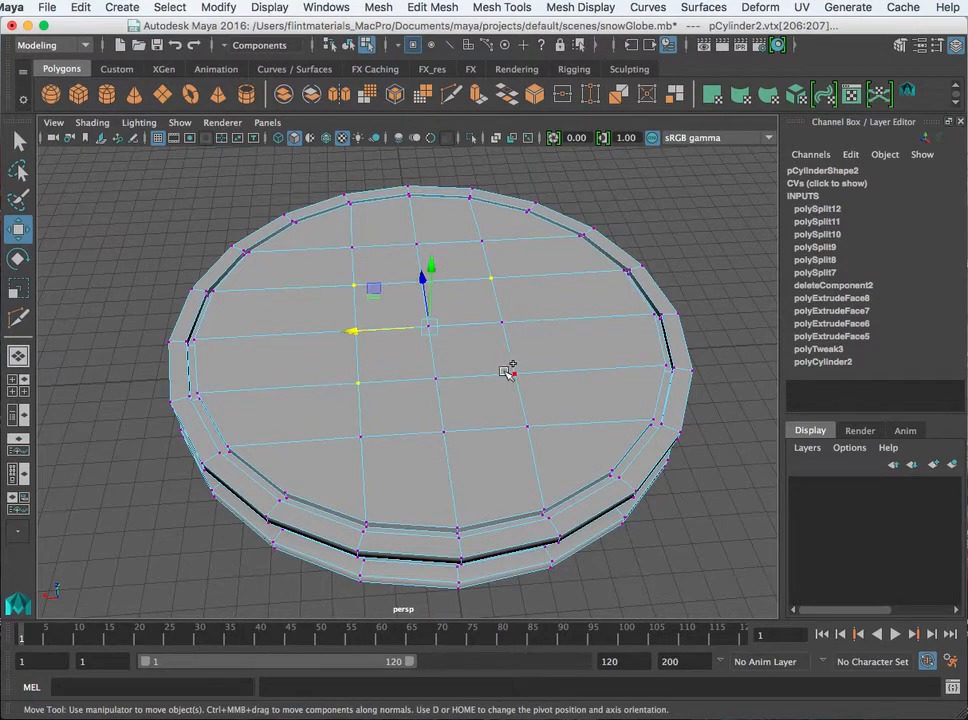
{"action": "left_click", "coordinate": [515, 370], "text": "shift"}
{"action": "left_click", "coordinate": [505, 322], "text": "shift"}
{"action": "key", "text": "r"}
{"action": "left_click_drag", "start_coordinate": [360, 333], "coordinate": [312, 330]}
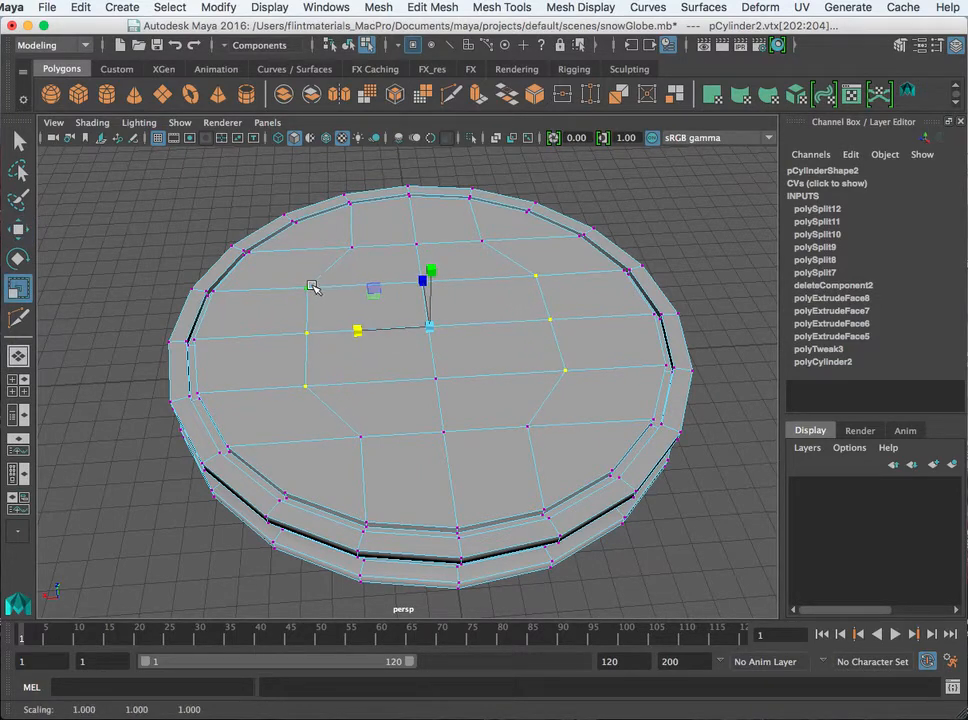
Step: Reduce the selection to the middle vertex on each side and scale the pair further outward along X
{"action": "left_click", "coordinate": [307, 386], "text": "ctrl"}
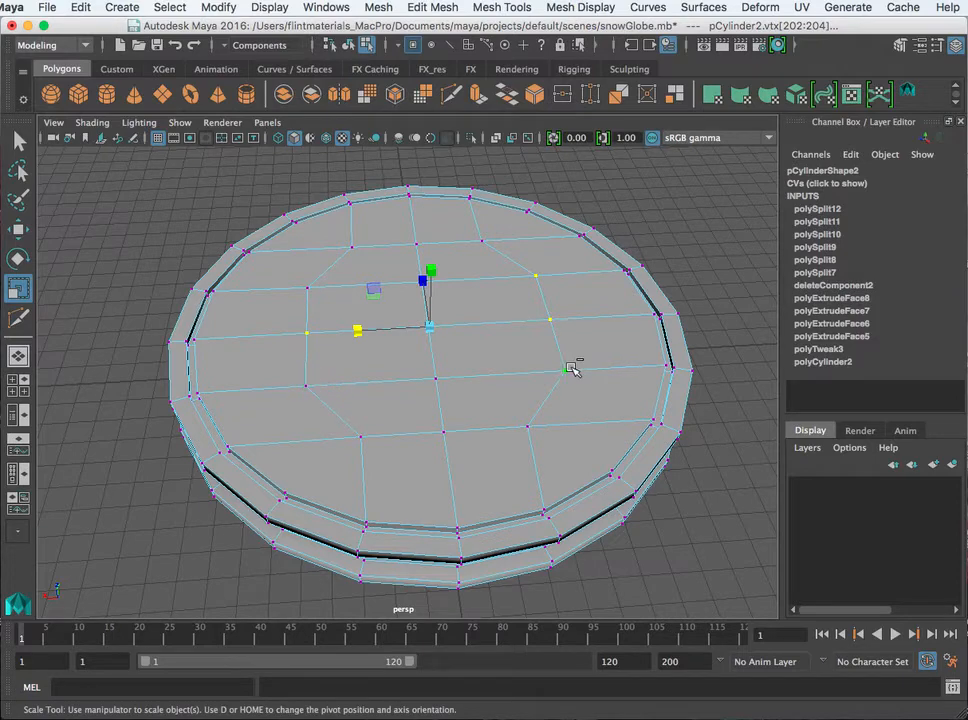
{"action": "left_click", "coordinate": [565, 370], "text": "ctrl"}
{"action": "left_click", "coordinate": [536, 276], "text": "ctrl"}
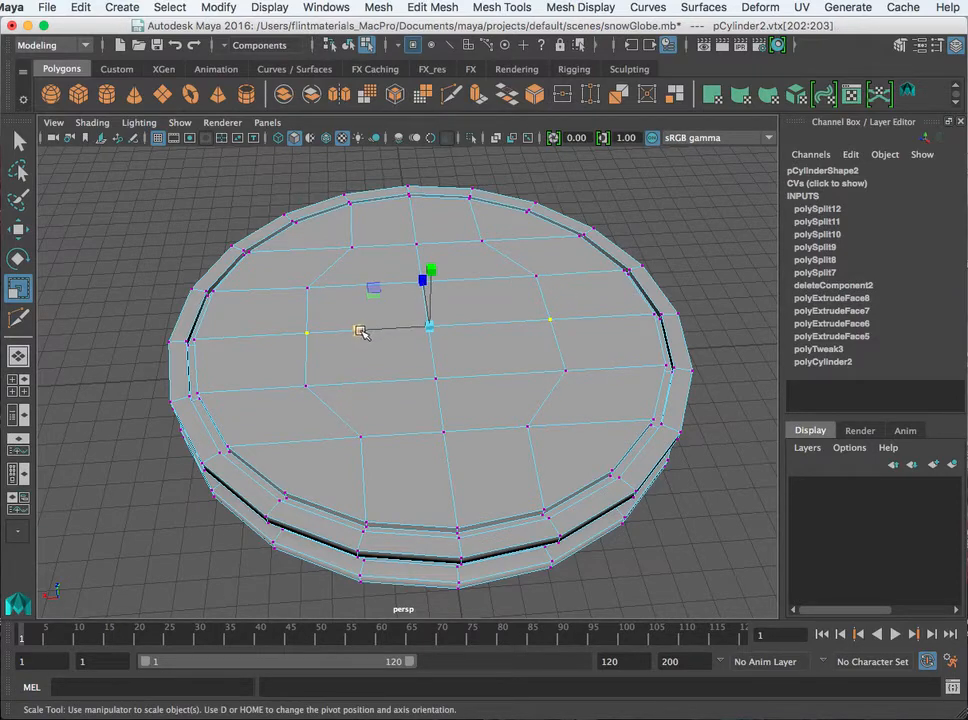
{"action": "mouse_move", "coordinate": [362, 333]}
{"action": "left_mouse_down"}
{"action": "mouse_move", "coordinate": [346, 331]}
{"action": "mouse_move", "coordinate": [358, 331]}
{"action": "left_mouse_up"}
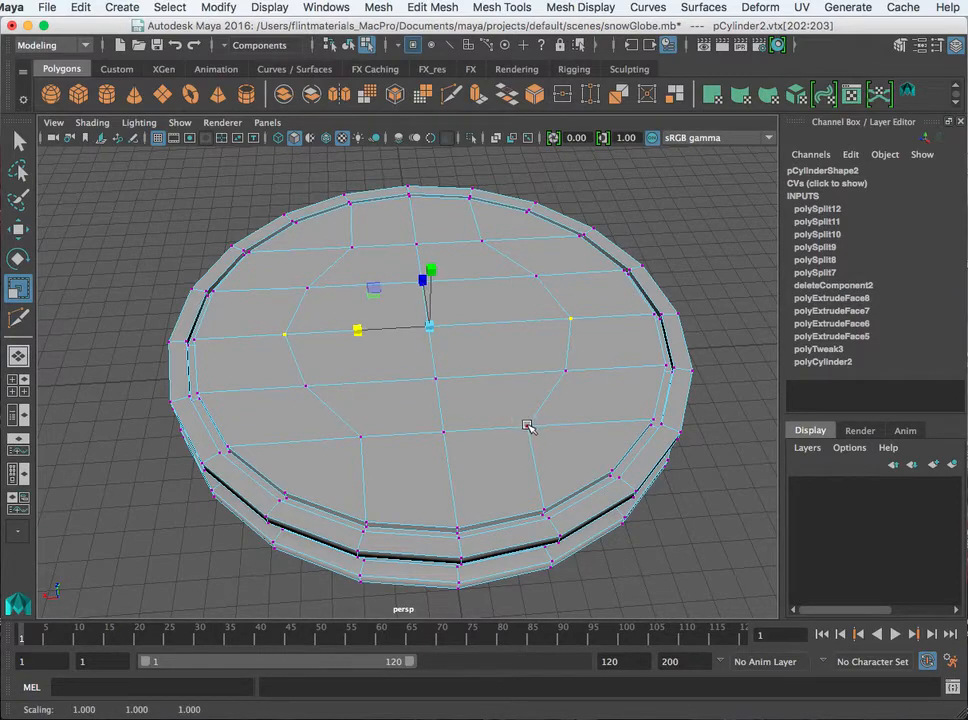
Step: Select the four end vertices of the two long outer cut lines and scale them outward along X
{"action": "left_click", "coordinate": [527, 426]}
{"action": "left_click", "coordinate": [359, 436], "text": "shift"}
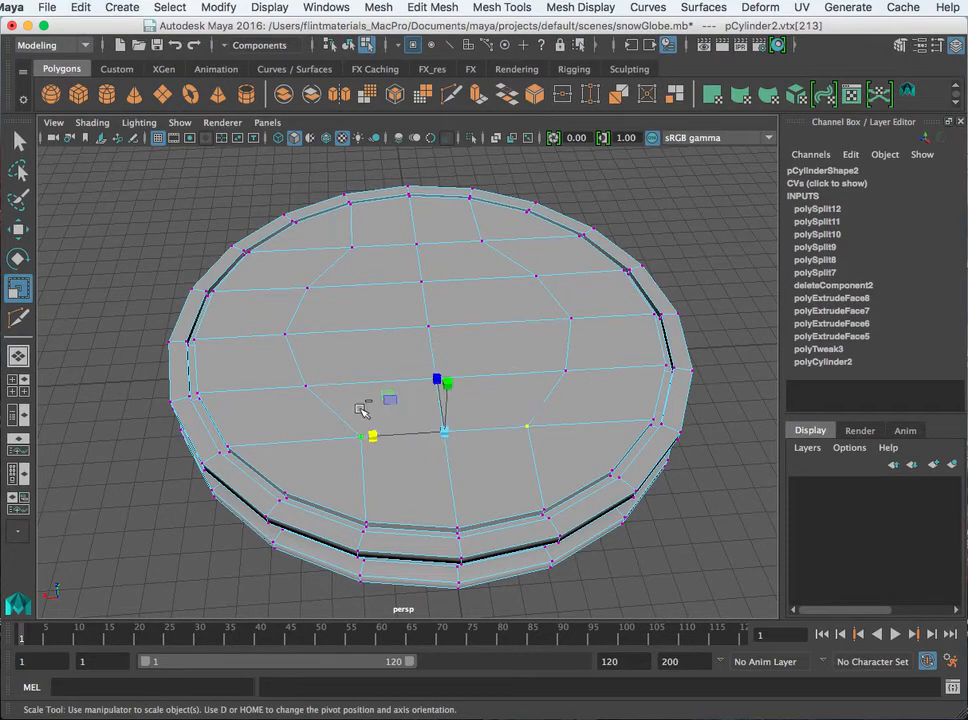
{"action": "left_click", "coordinate": [353, 246], "text": "shift"}
{"action": "left_click", "coordinate": [482, 240], "text": "shift"}
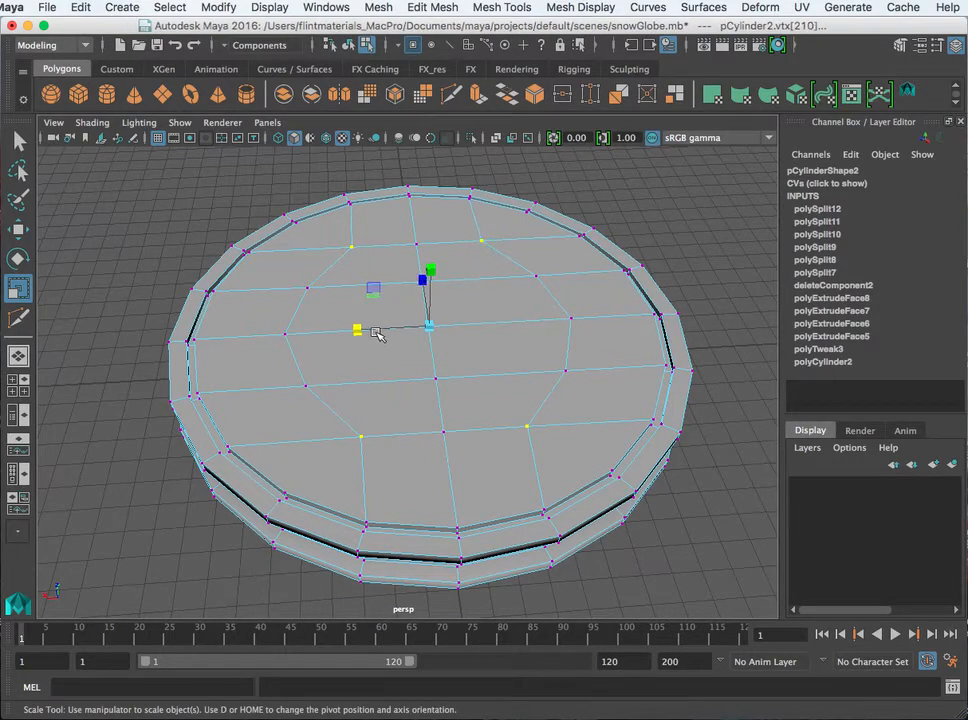
{"action": "left_click_drag", "start_coordinate": [357, 329], "coordinate": [318, 346]}
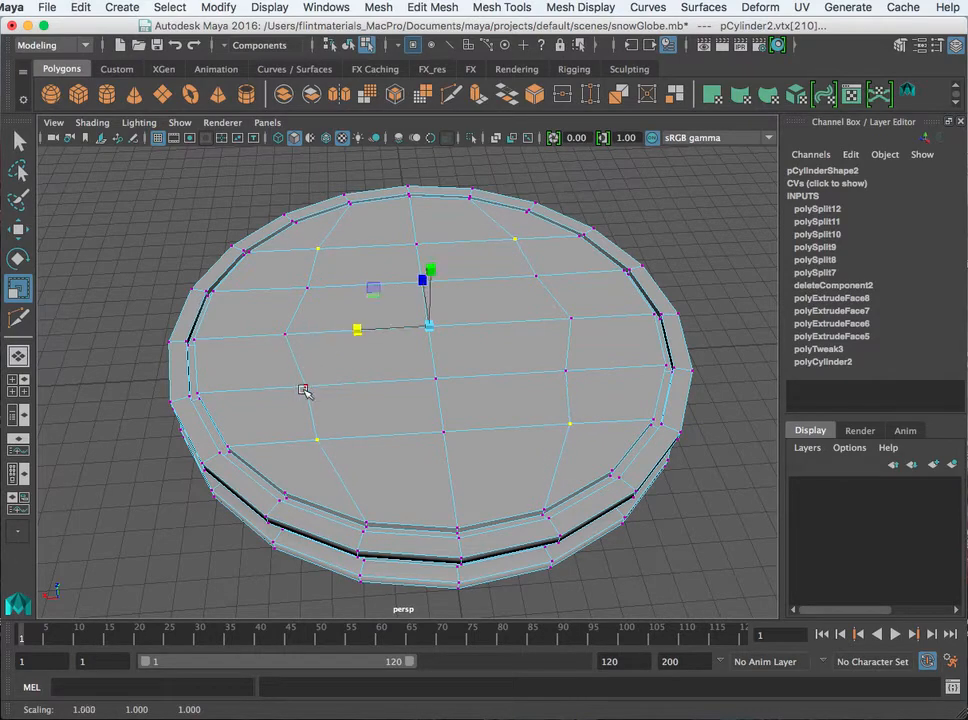
Step: Select the four vertices adjacent to the middle ones on the two outer cut lines and scale them slightly outward along X
{"action": "left_click", "coordinate": [305, 387]}
{"action": "left_click", "coordinate": [308, 289], "text": "shift"}
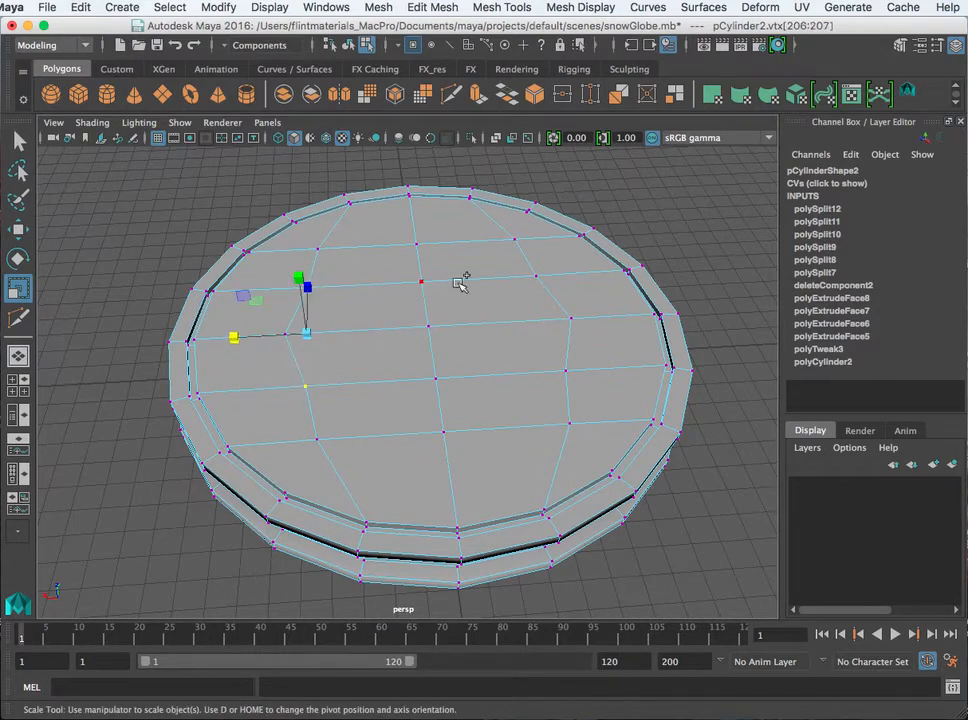
{"action": "left_click", "coordinate": [537, 276], "text": "shift"}
{"action": "left_click", "coordinate": [566, 371], "text": "shift"}
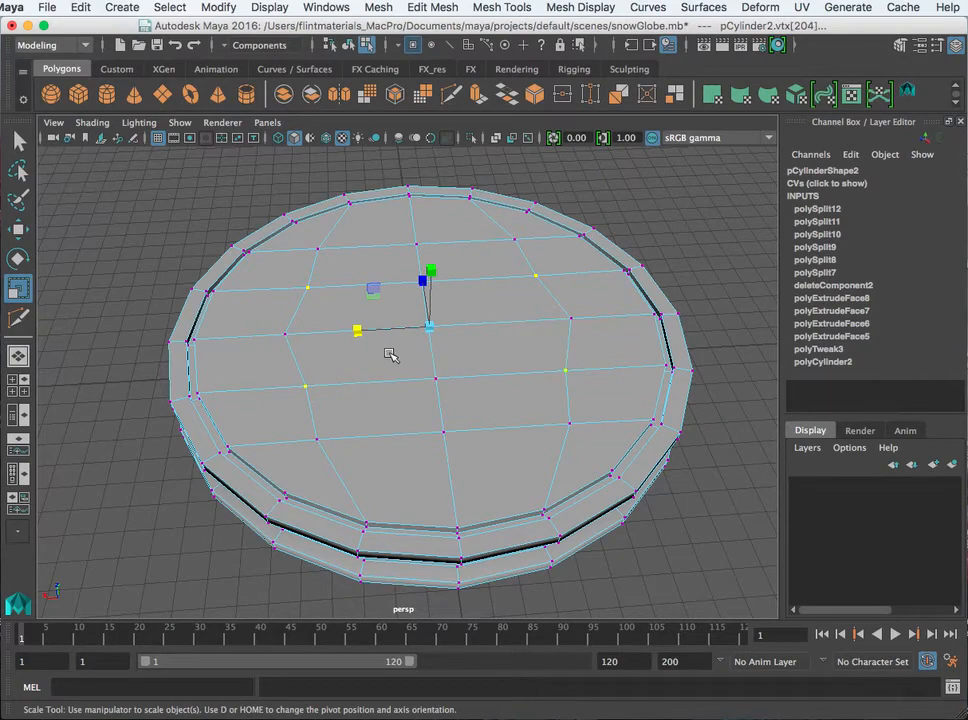
{"action": "left_click_drag", "start_coordinate": [357, 330], "coordinate": [352, 331]}
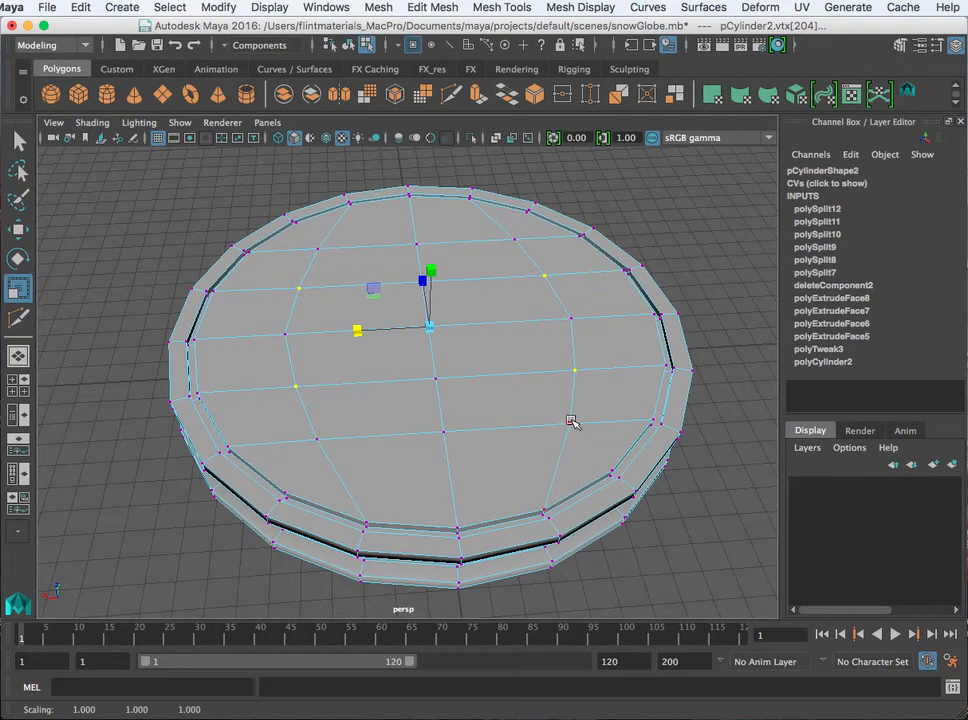
Step: Select all ten inner vertices of both outer cut lines and scale them slightly inward along X
{"action": "left_click_drag", "start_coordinate": [567, 428], "coordinate": [487, 470], "text": "alt"}
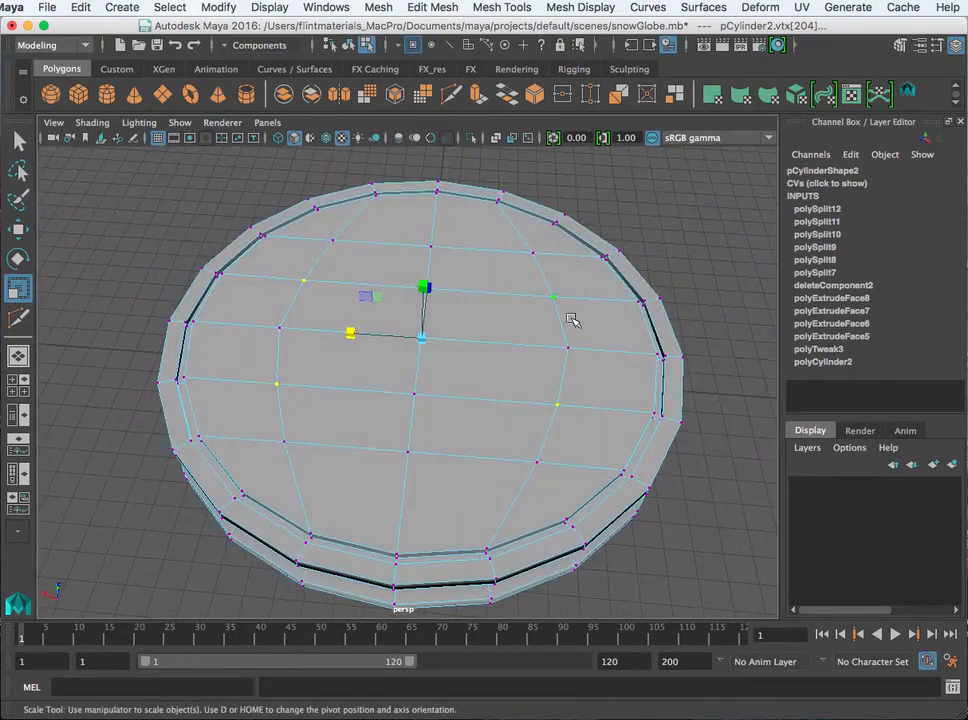
{"action": "left_click", "coordinate": [536, 461]}
{"action": "left_click", "coordinate": [557, 404], "text": "shift"}
{"action": "left_click", "coordinate": [568, 348], "text": "shift"}
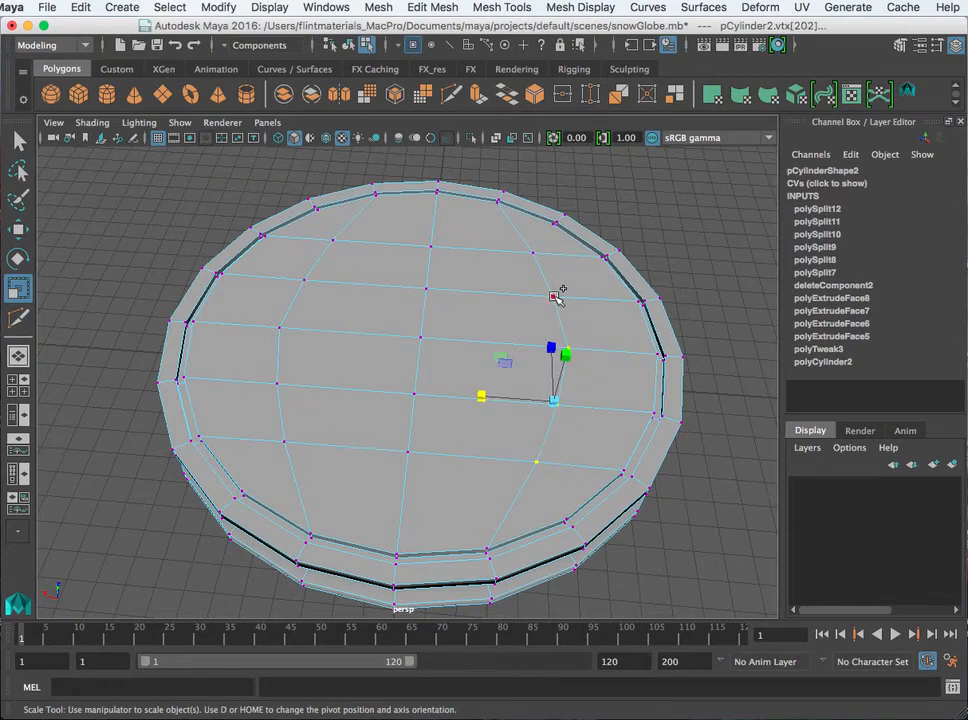
{"action": "left_click", "coordinate": [555, 297], "text": "shift"}
{"action": "left_click", "coordinate": [532, 253], "text": "shift"}
{"action": "left_click", "coordinate": [333, 240], "text": "shift"}
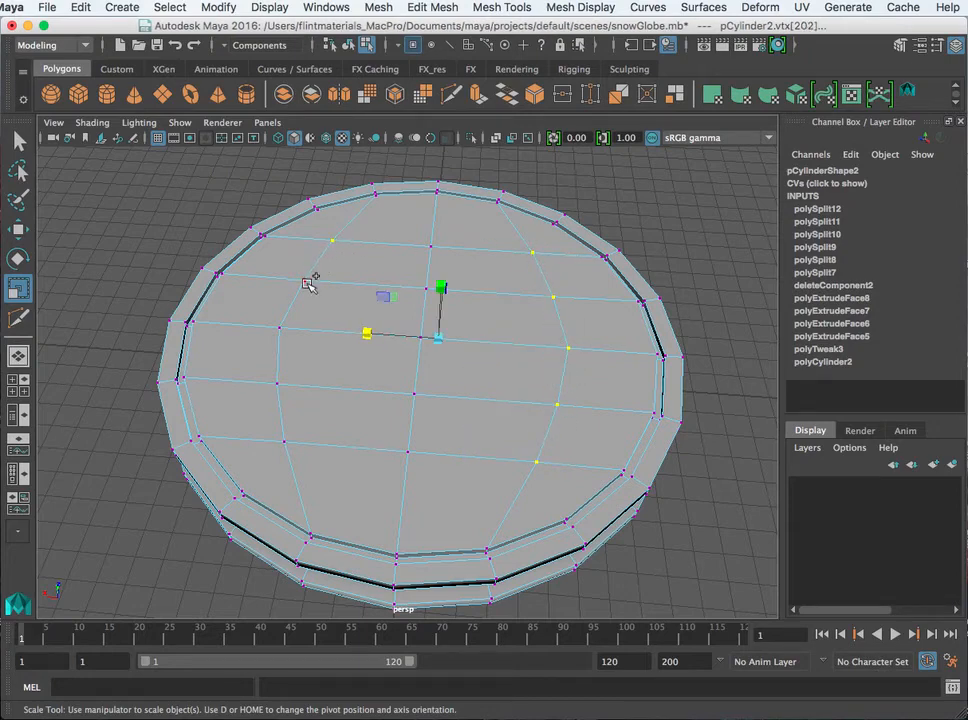
{"action": "left_click", "coordinate": [304, 281], "text": "shift"}
{"action": "left_click", "coordinate": [280, 328], "text": "shift"}
{"action": "left_click", "coordinate": [278, 382], "text": "shift"}
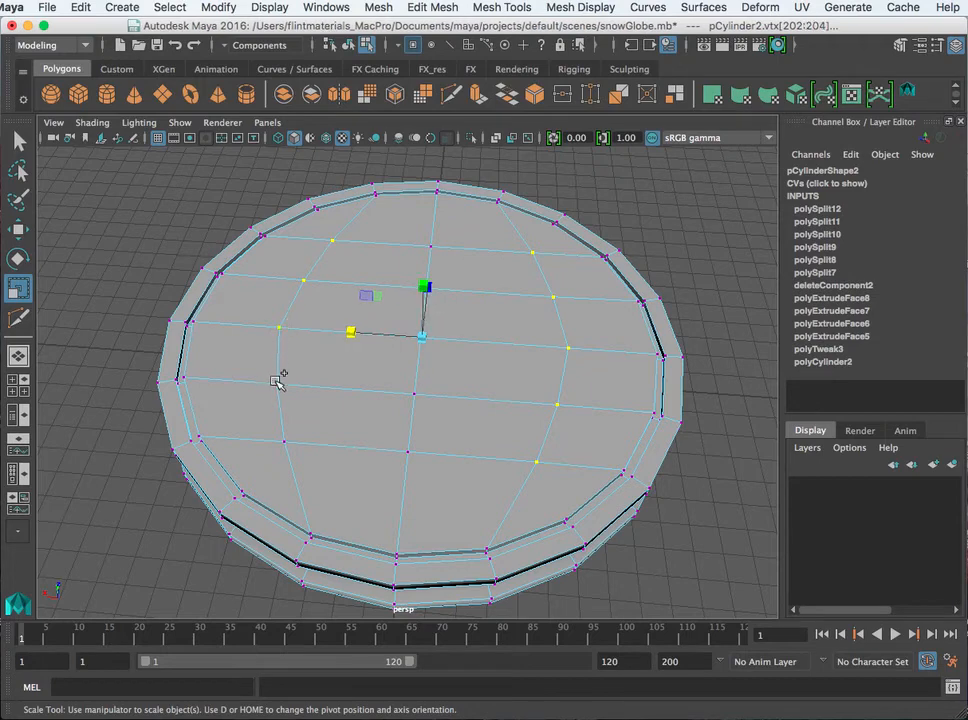
{"action": "left_click", "coordinate": [286, 440], "text": "shift"}
{"action": "left_click_drag", "start_coordinate": [350, 331], "coordinate": [359, 336]}
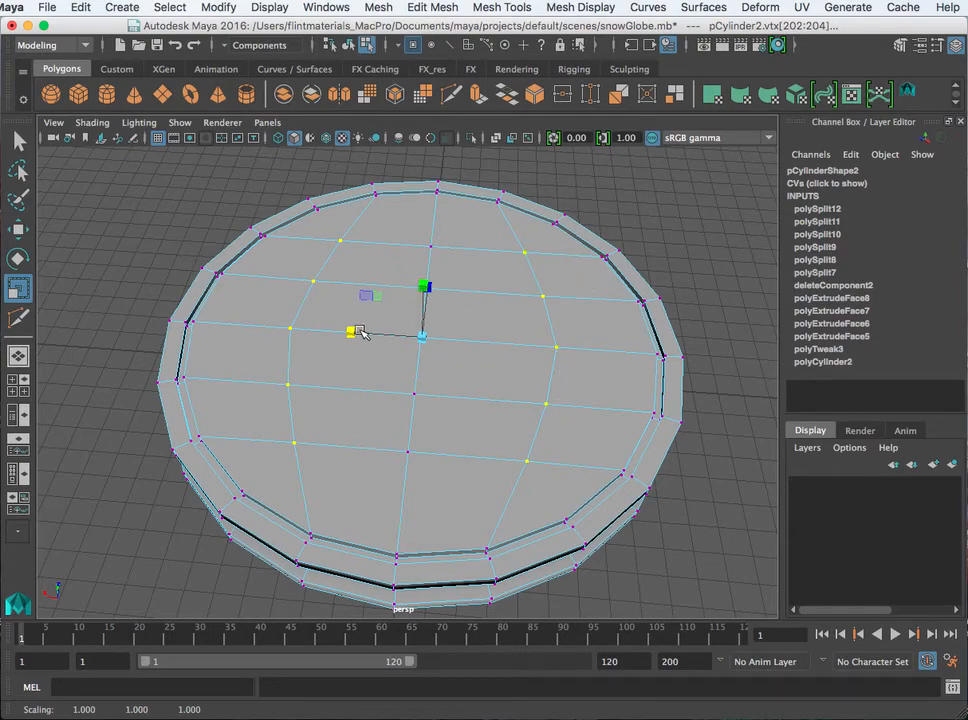
Step: Return to object mode, reselect the base, and inspect the rounded grid on its top cap from several angles
{"action": "right_click_drag", "start_coordinate": [516, 329], "coordinate": [570, 305]}
{"action": "left_click_drag", "start_coordinate": [525, 341], "coordinate": [533, 340], "text": "alt"}
{"action": "left_click_drag", "start_coordinate": [578, 348], "coordinate": [413, 366], "text": "alt"}
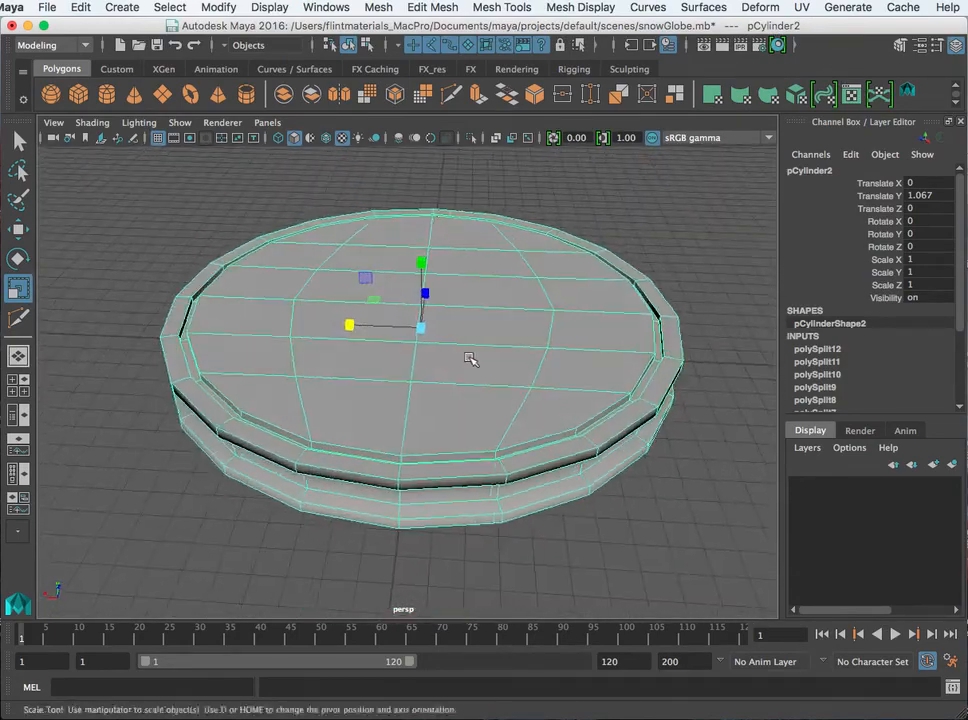
{"action": "left_click", "coordinate": [670, 244]}
{"action": "left_click", "coordinate": [537, 321]}
{"action": "right_click_drag", "start_coordinate": [537, 321], "coordinate": [523, 343], "text": "alt"}
{"action": "left_click_drag", "start_coordinate": [523, 343], "coordinate": [573, 339], "text": "alt"}
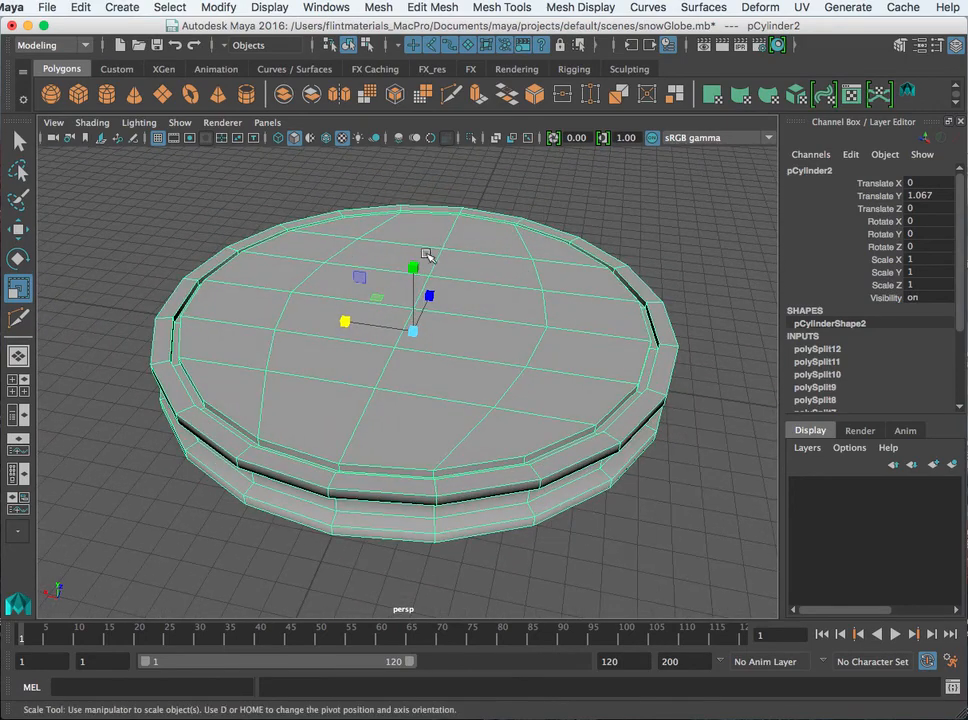